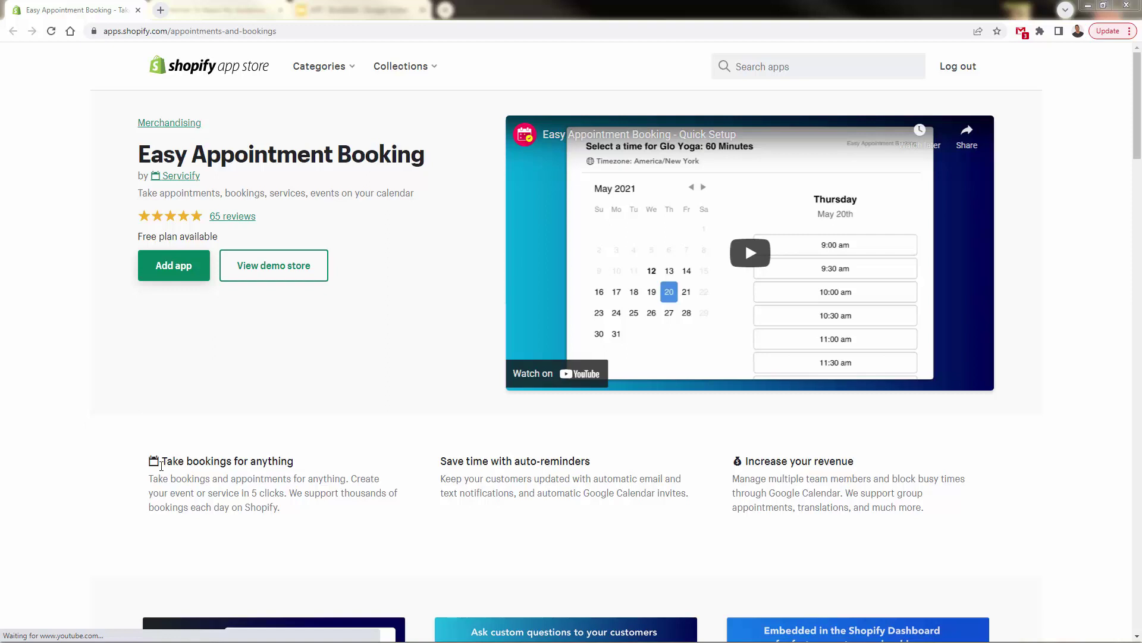
drag(149, 477, 287, 495)
scroll(283, 480, down, 1)
click(271, 432)
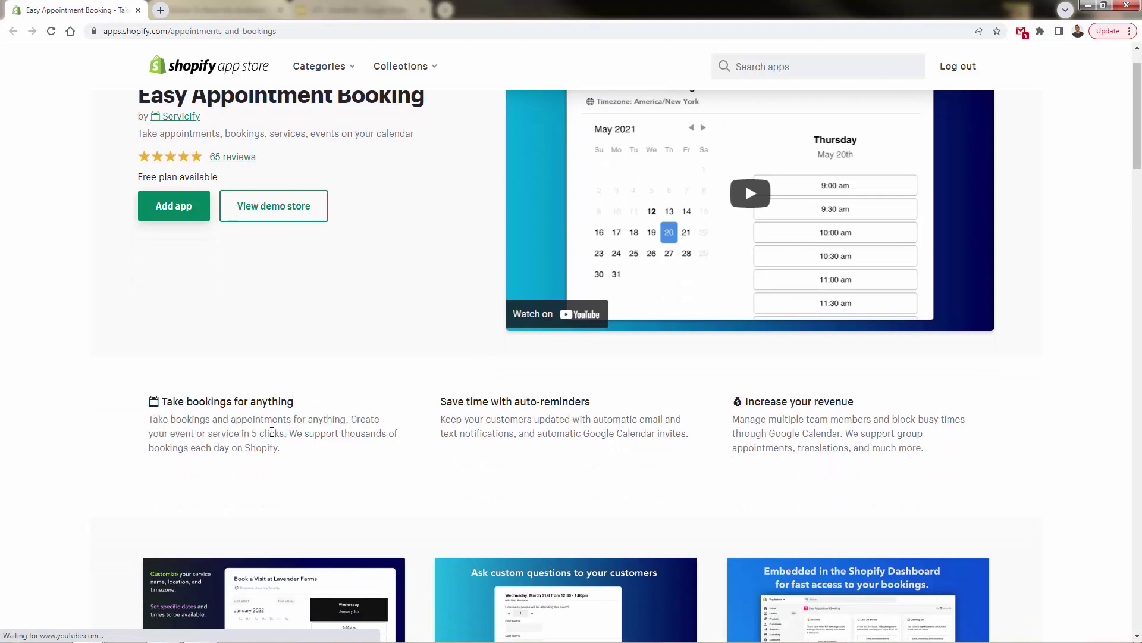
scroll(272, 433, up, 1)
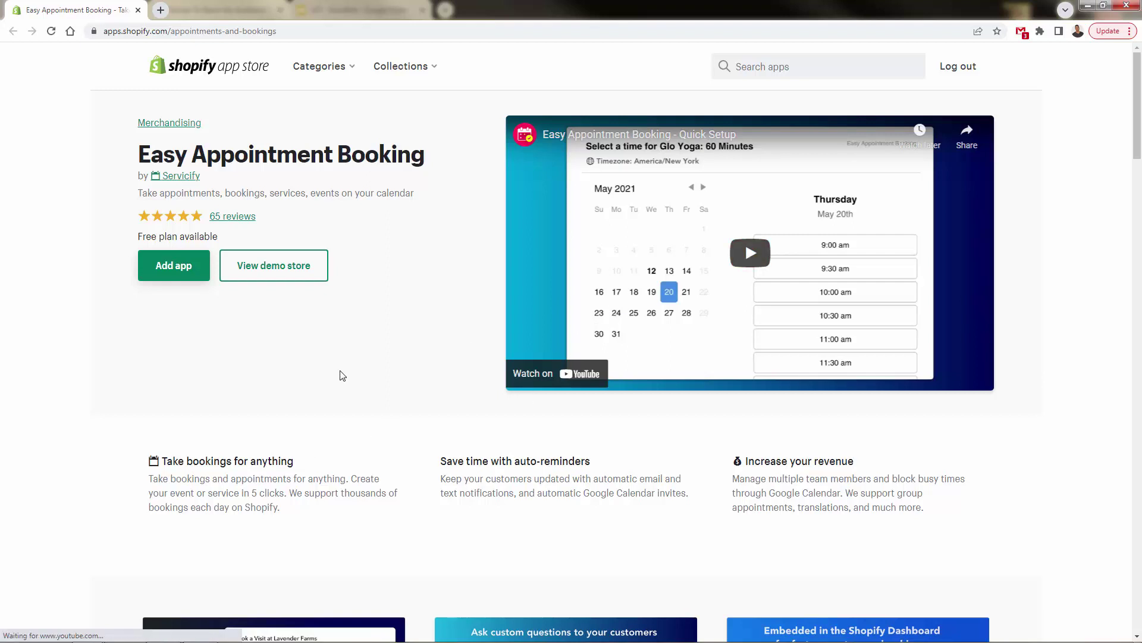
scroll(341, 375, down, 1)
scroll(343, 374, down, 2)
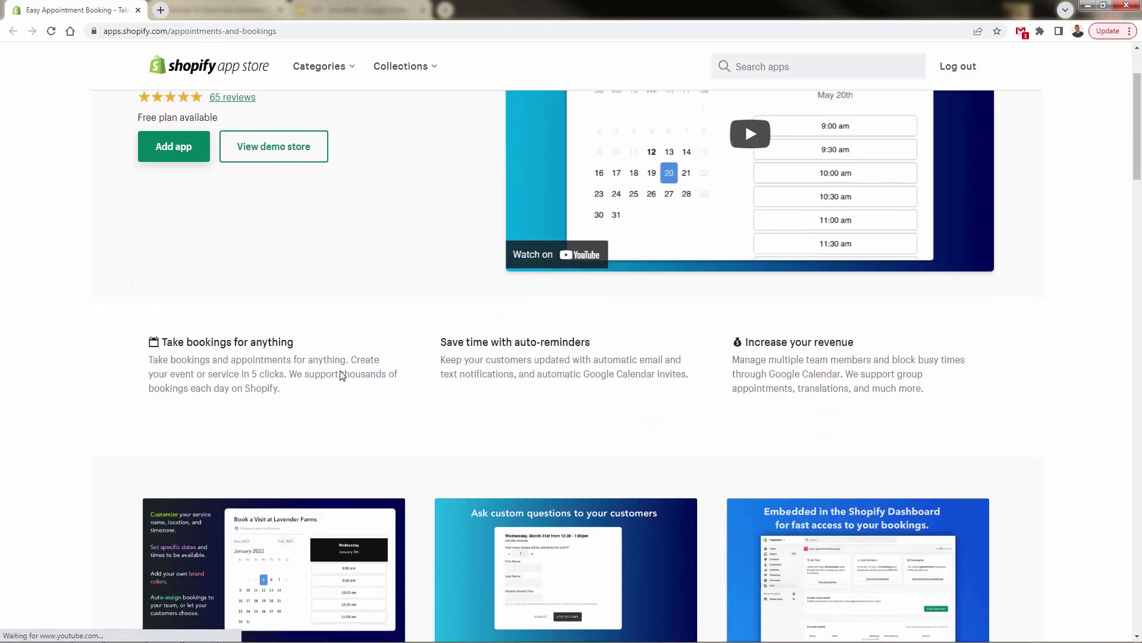
scroll(342, 375, down, 1)
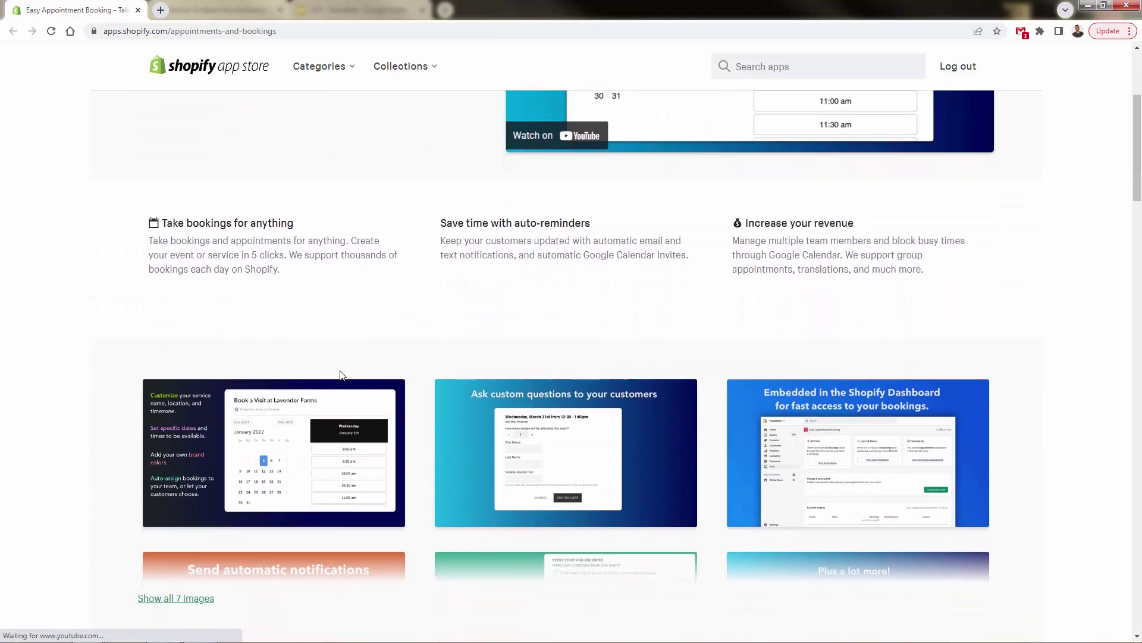
scroll(212, 321, up, 4)
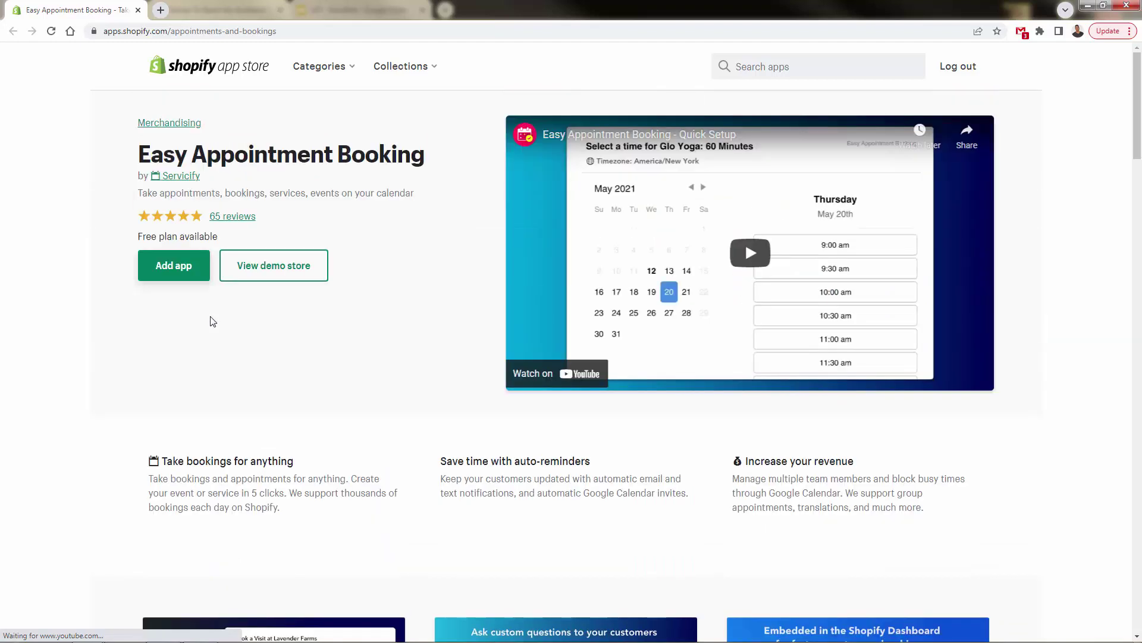
scroll(213, 321, down, 1)
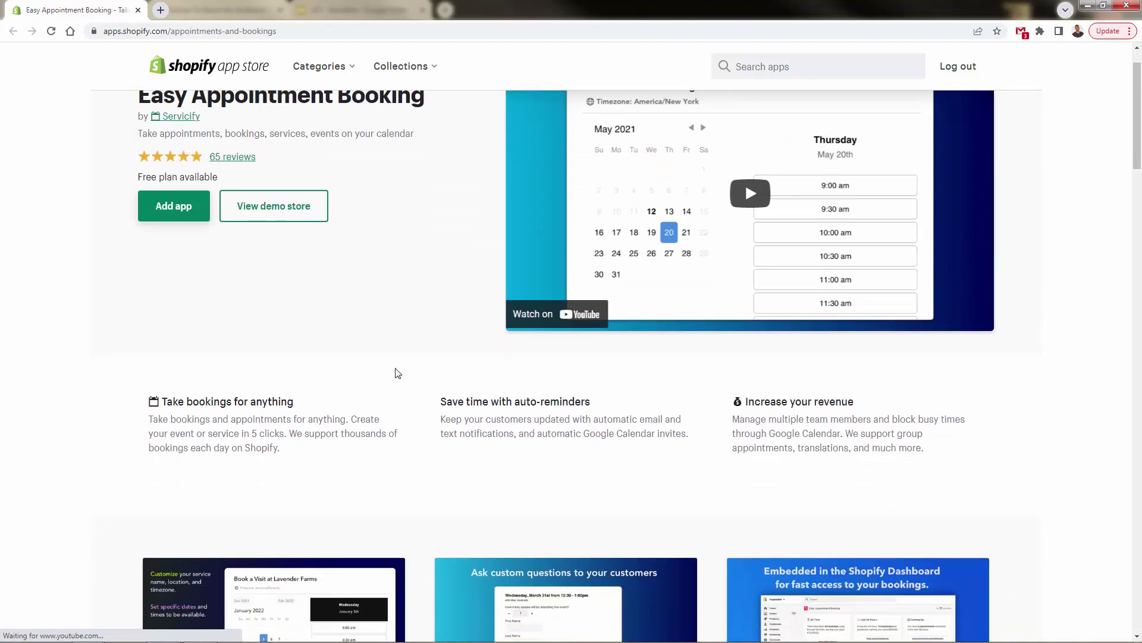
scroll(421, 406, down, 2)
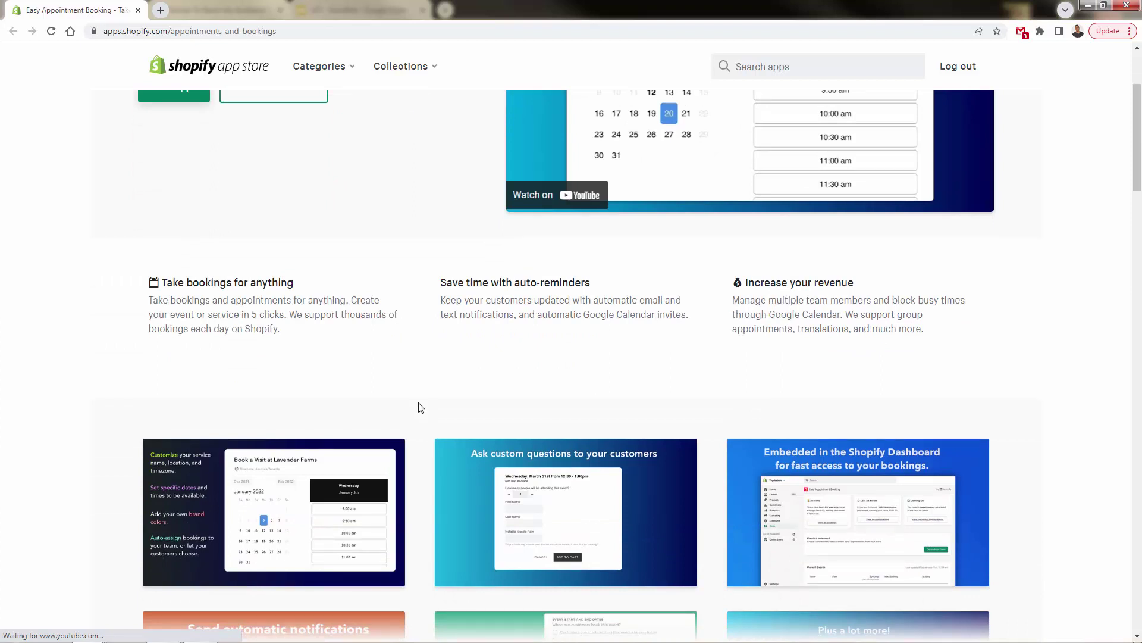
drag(733, 278, 886, 312)
click(888, 313)
scroll(400, 320, down, 2)
scroll(400, 321, down, 1)
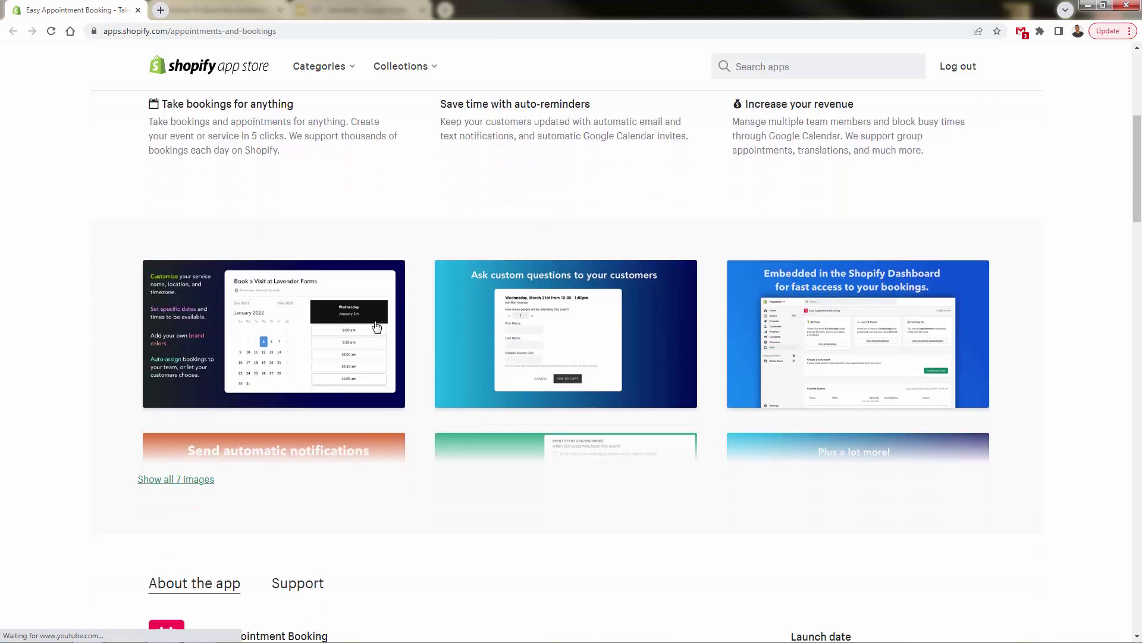
click(293, 351)
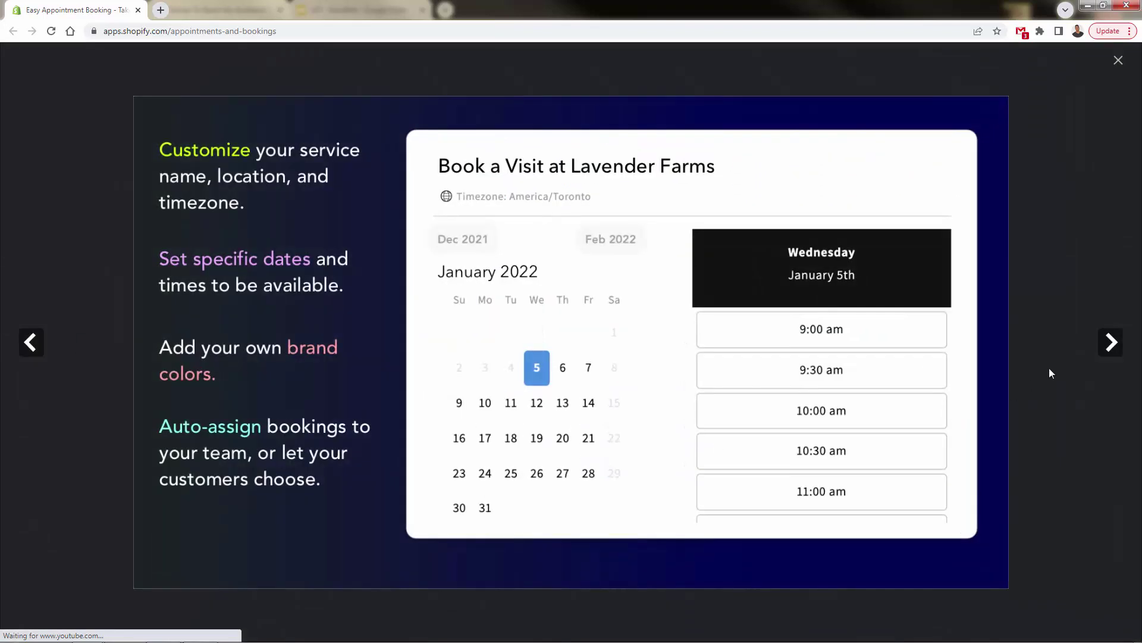
click(1109, 343)
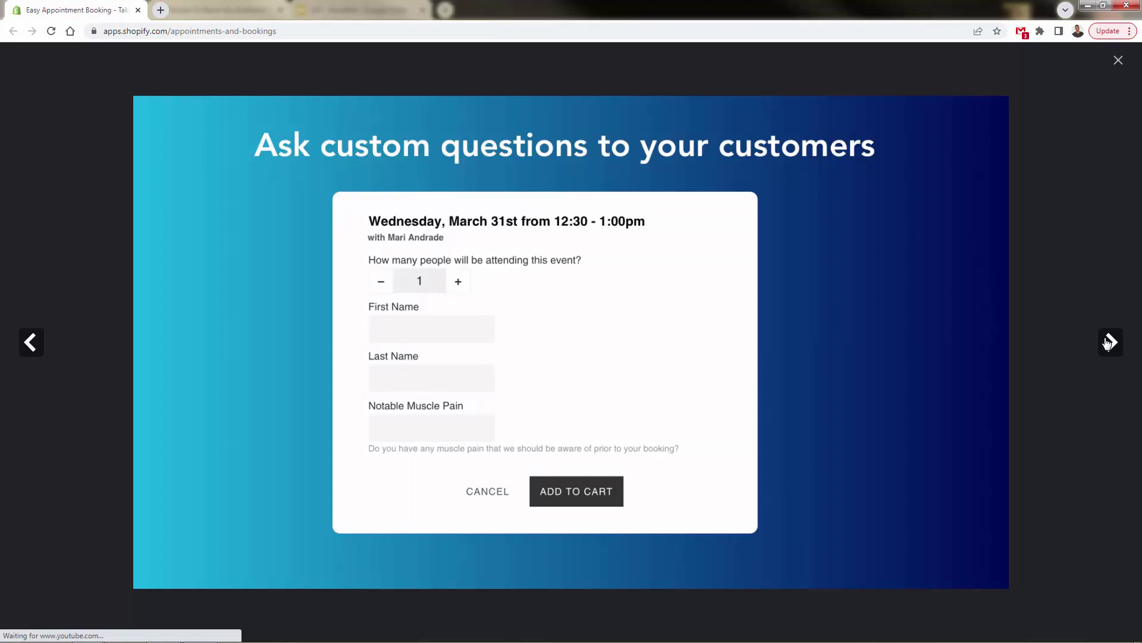
click(1110, 342)
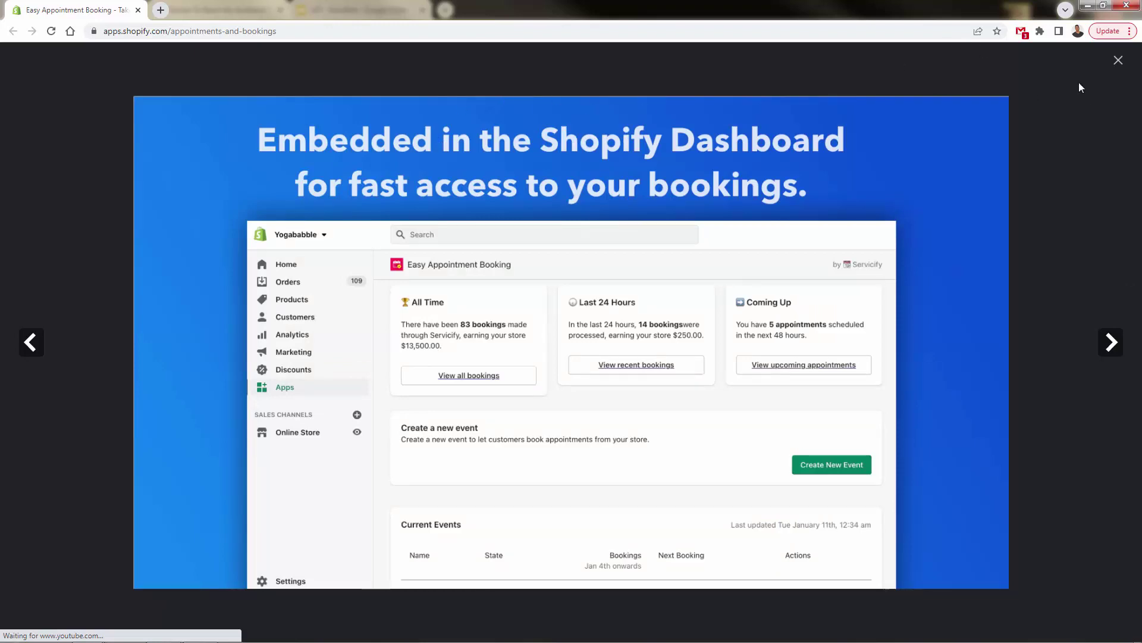
click(1119, 60)
scroll(310, 355, down, 3)
scroll(310, 354, down, 3)
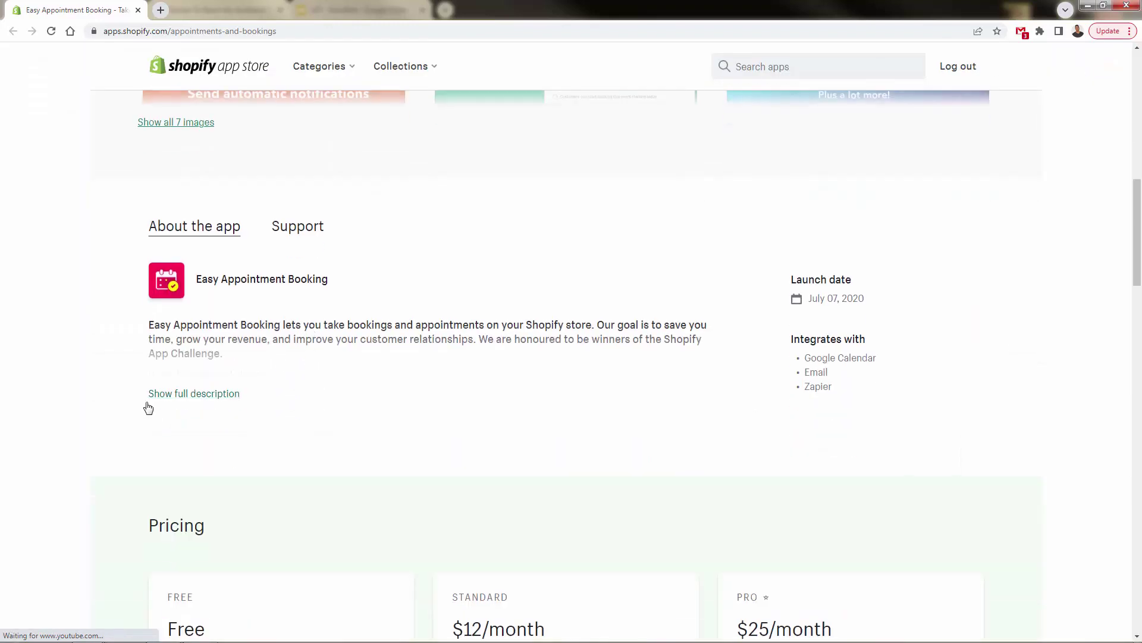
click(163, 400)
scroll(237, 245, down, 3)
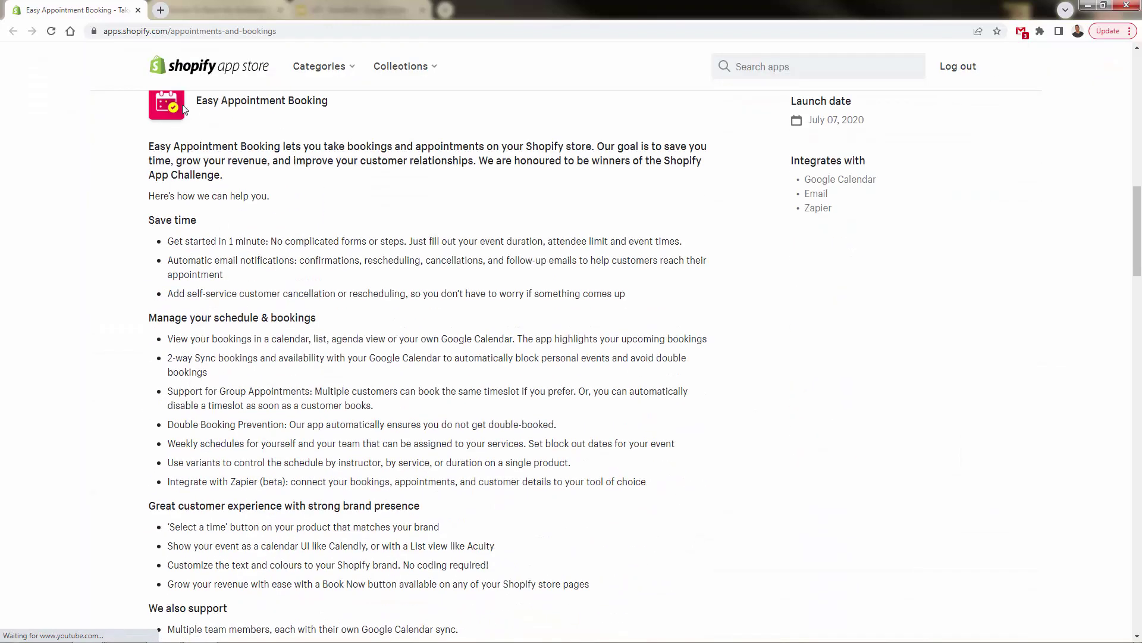
scroll(142, 311, down, 2)
scroll(142, 310, down, 12)
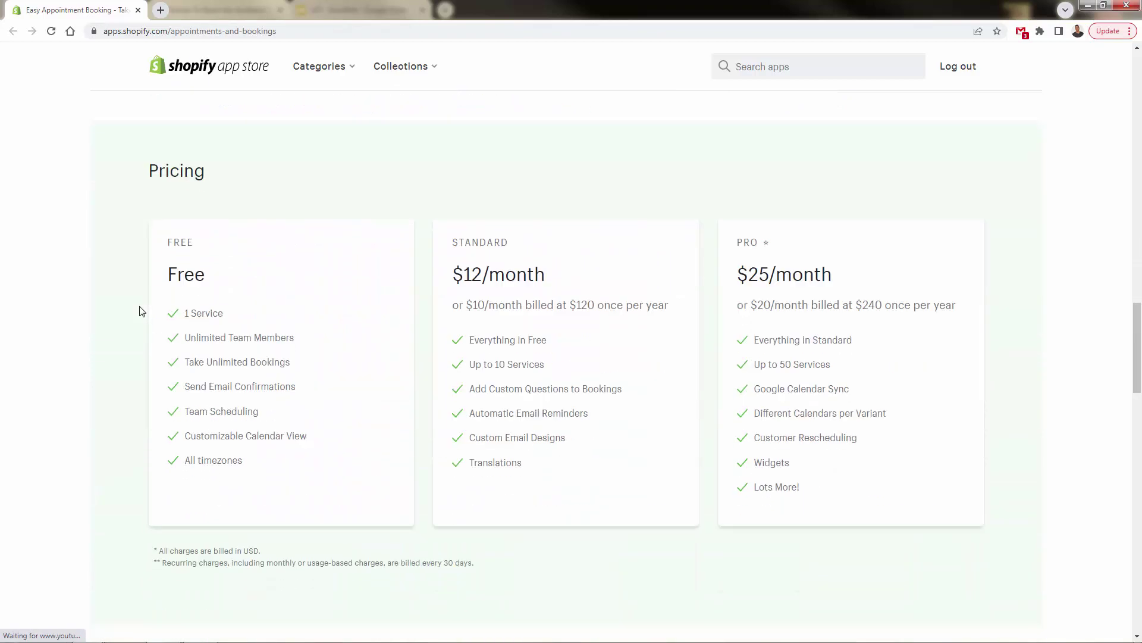
scroll(156, 347, up, 20)
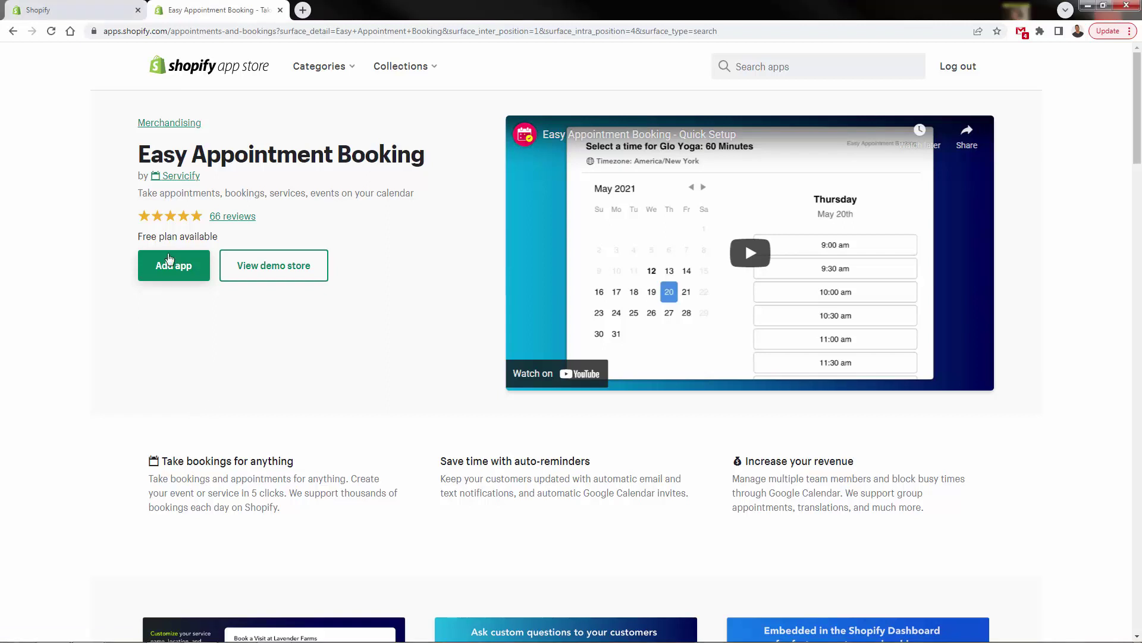
- Add Easy Appointment Booking and approve its installation on the Animal Lovers Co store
click(175, 269)
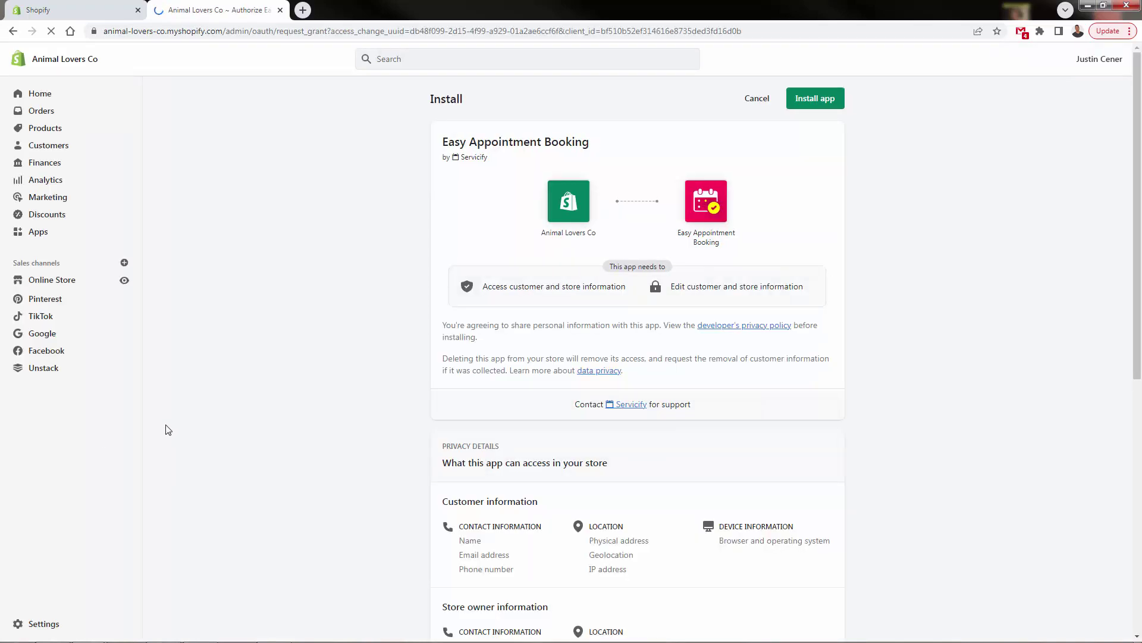
scroll(708, 357, down, 7)
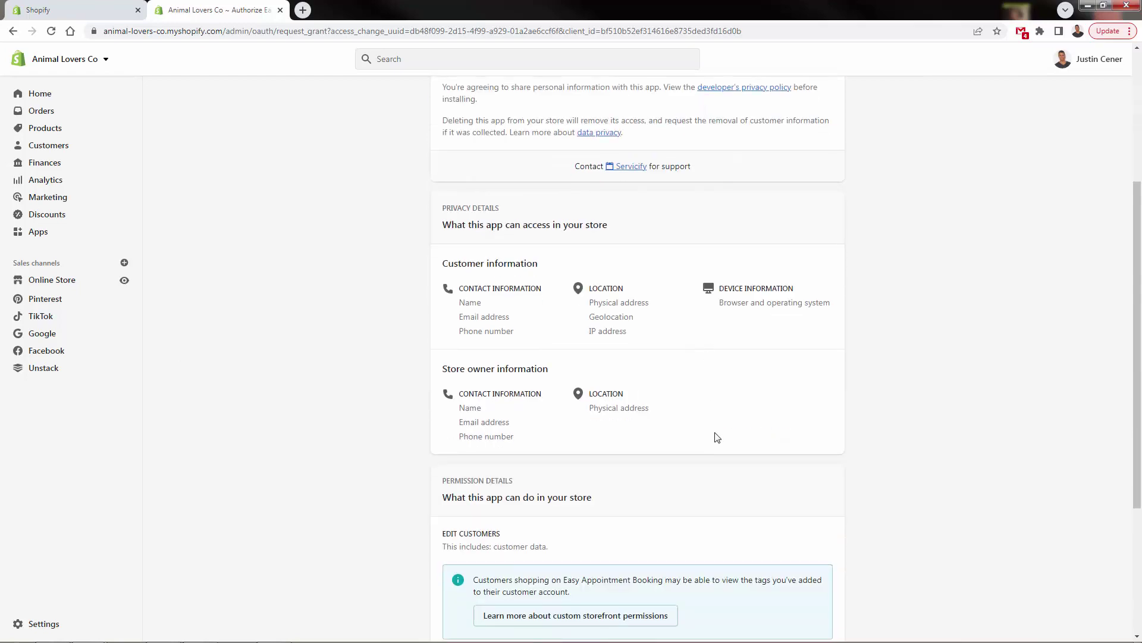
scroll(774, 571, down, 1)
click(806, 595)
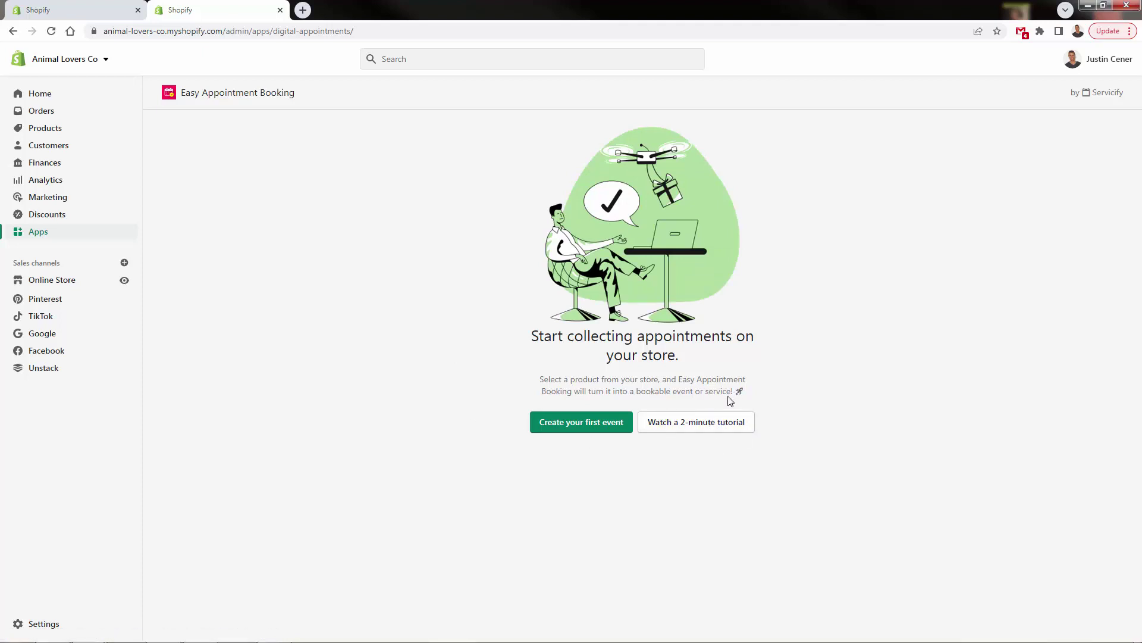
- Begin creating the first bookable event from the app's start page
click(554, 424)
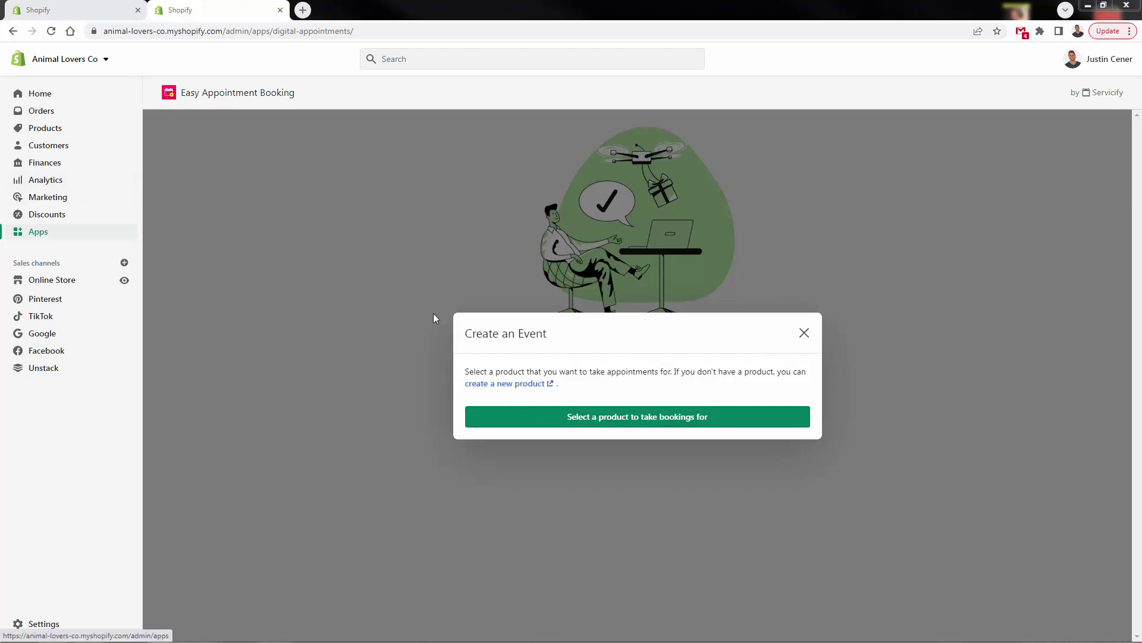
- Create a new product titled 'Sample Live Event July', with the title copied into its description
click(496, 382)
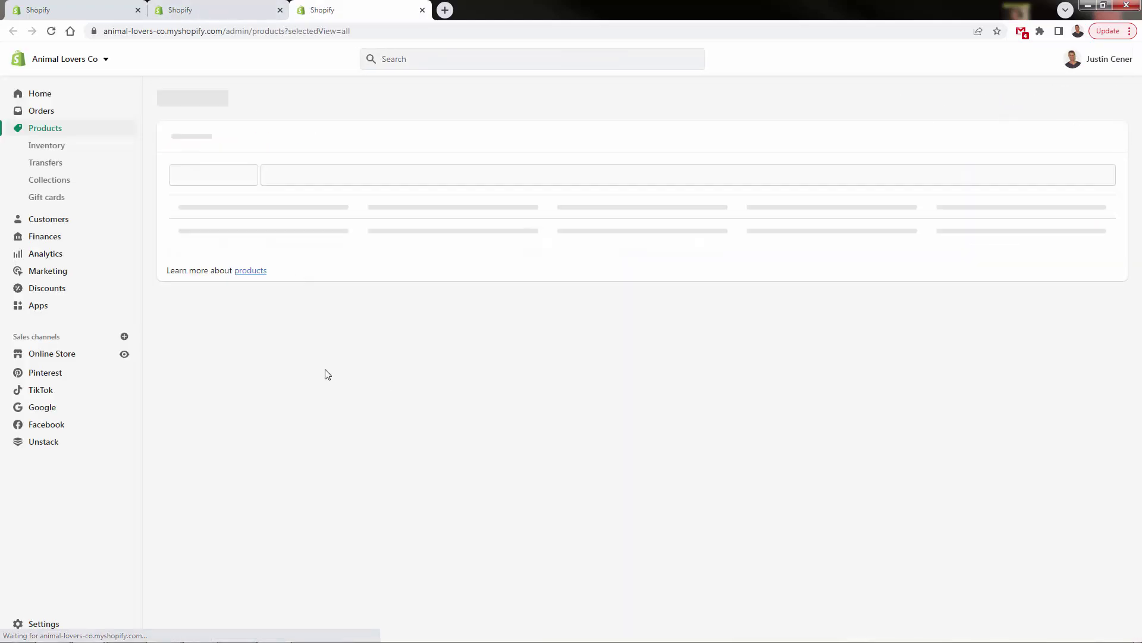
click(1083, 100)
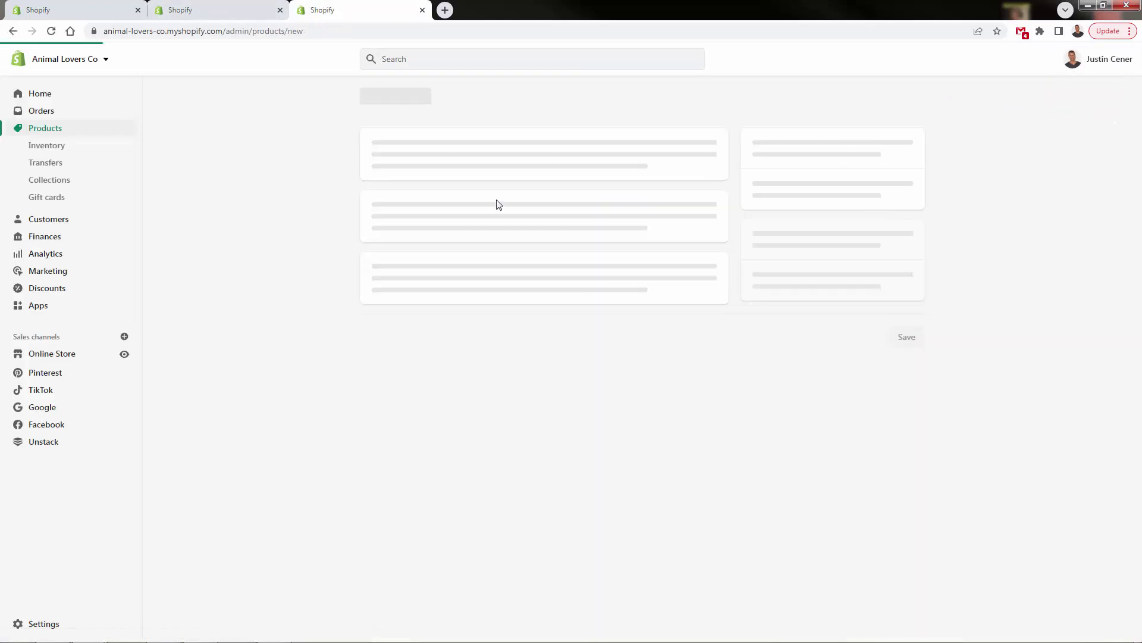
click(416, 155)
text(Sample Live Event July)
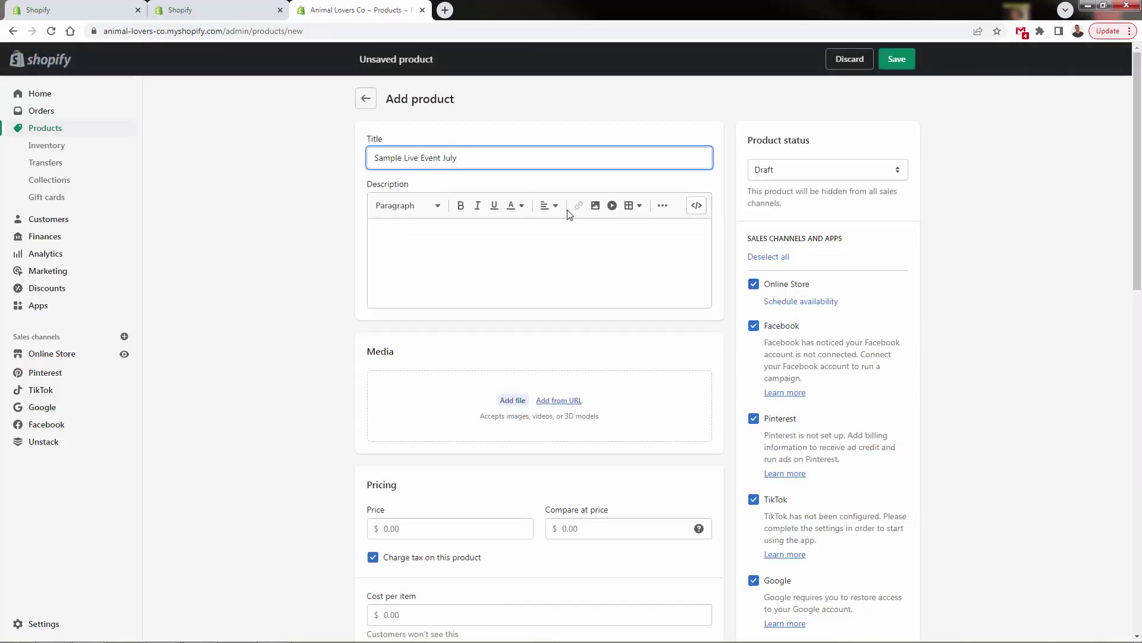
key(ctrl+a)
key(ctrl+c)
click(630, 225)
key(ctrl+v)
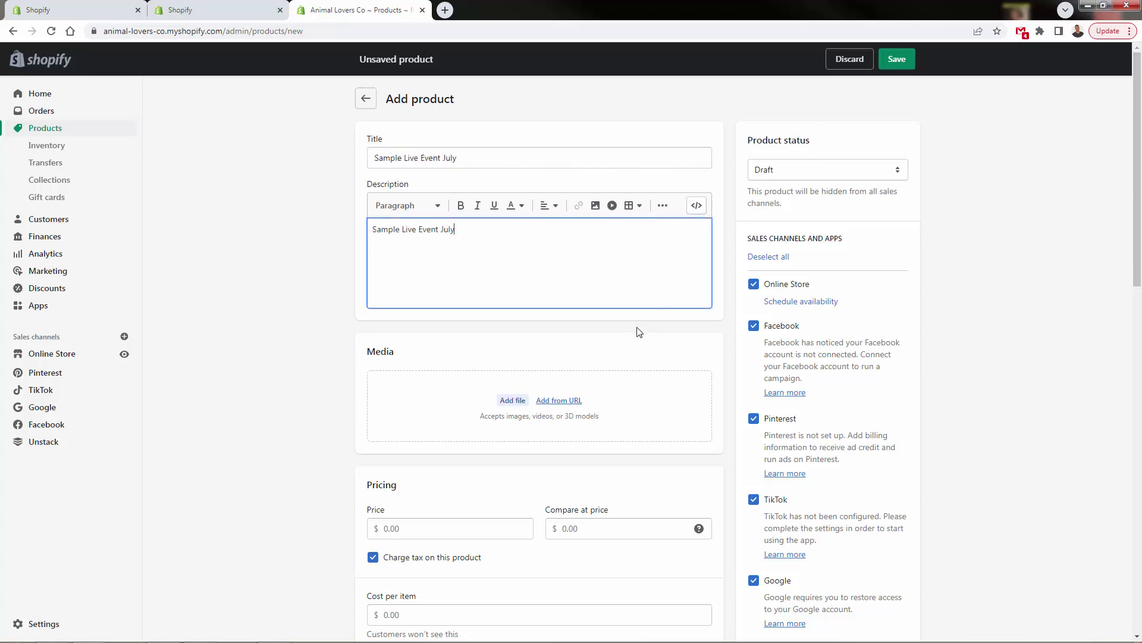
- Set the product price to 100.00 and save the product
scroll(639, 331, down, 9)
scroll(530, 304, up, 4)
click(418, 264)
text(100)
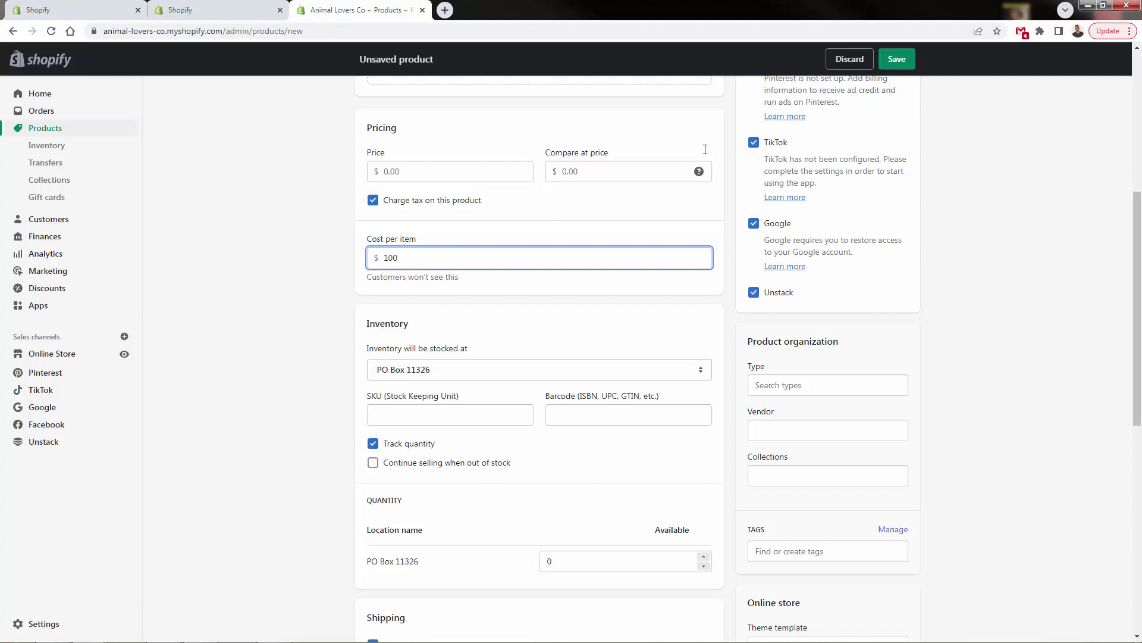
key(ctrl+a)
key(ctrl+x)
click(417, 171)
key(ctrl+v)
key(ctrl+s)
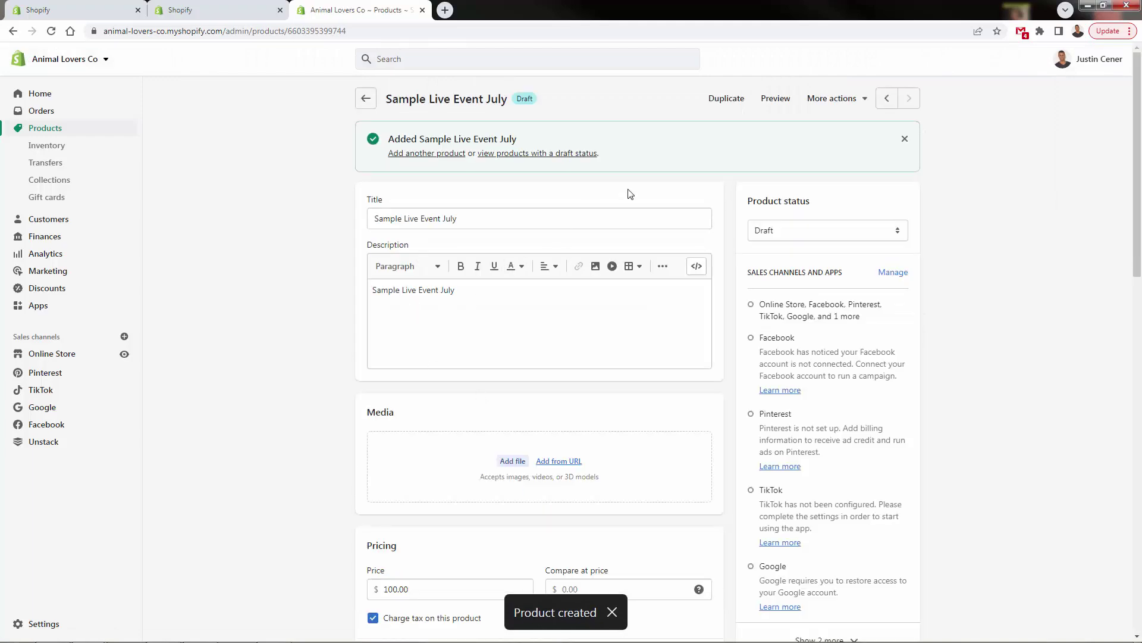
- Make the product Active and return to the booking app
click(827, 230)
click(811, 246)
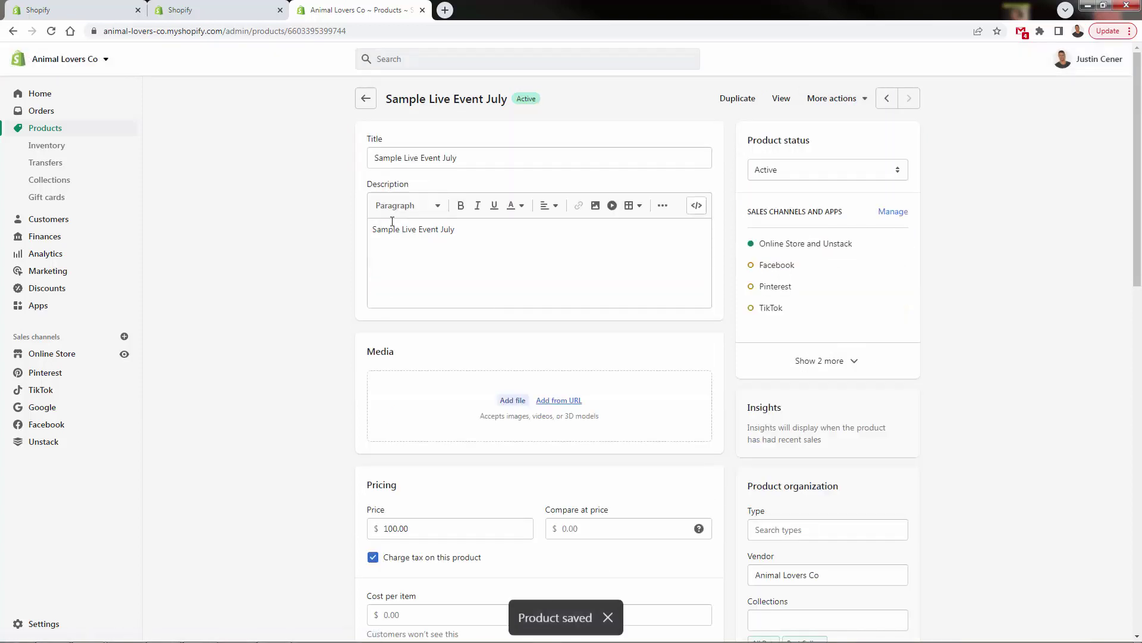
click(258, 5)
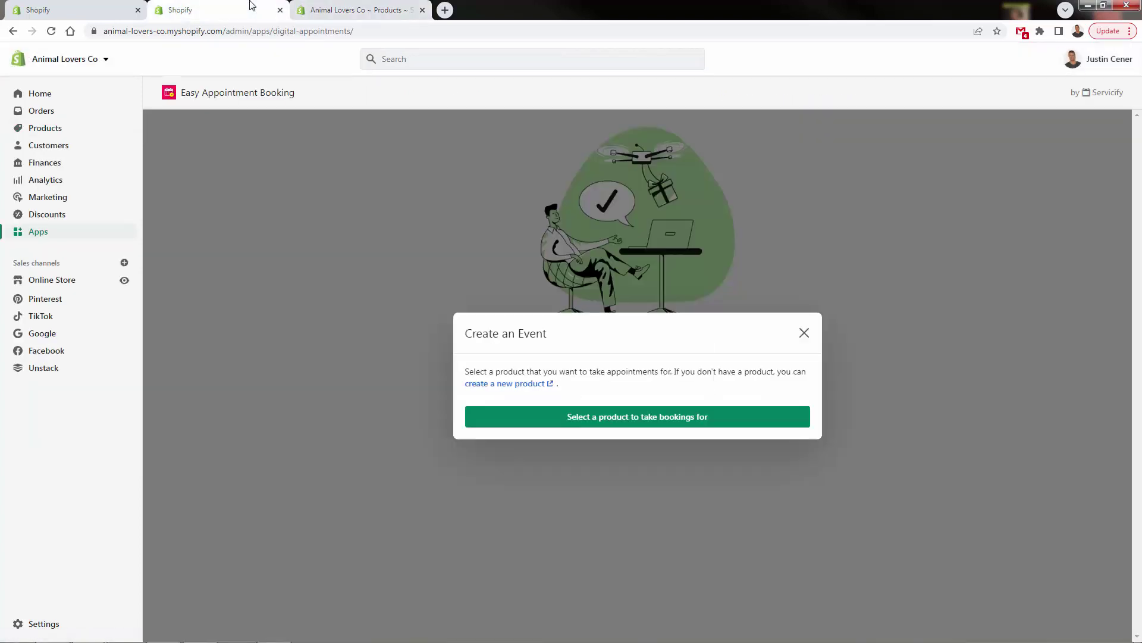
- Select Sample Live Event July in the product picker and create an event for it
click(523, 421)
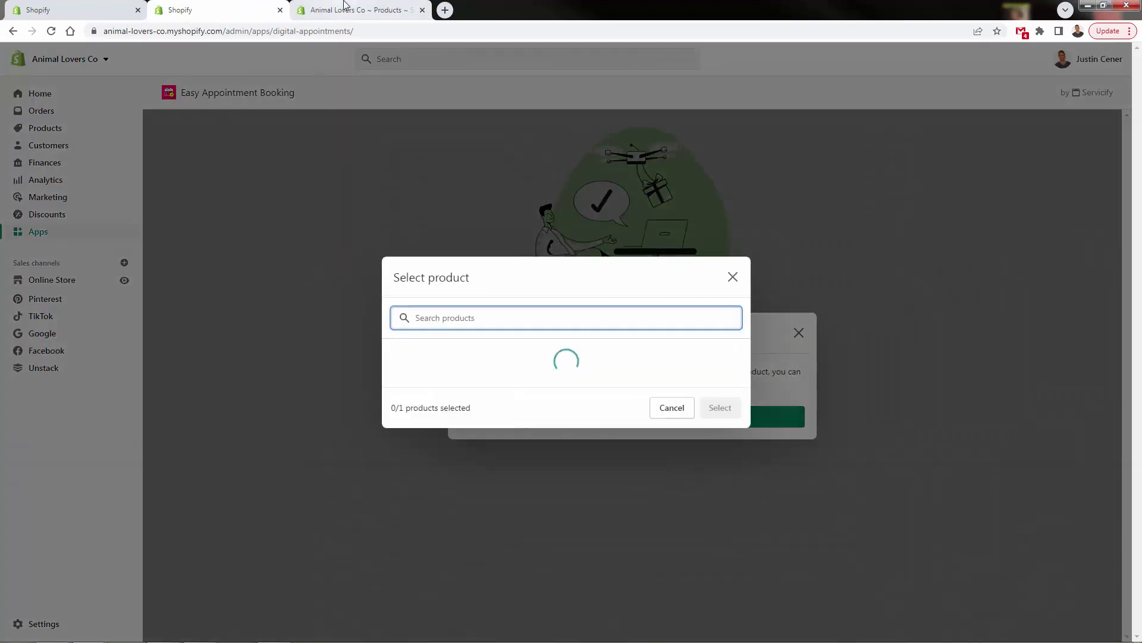
click(397, 363)
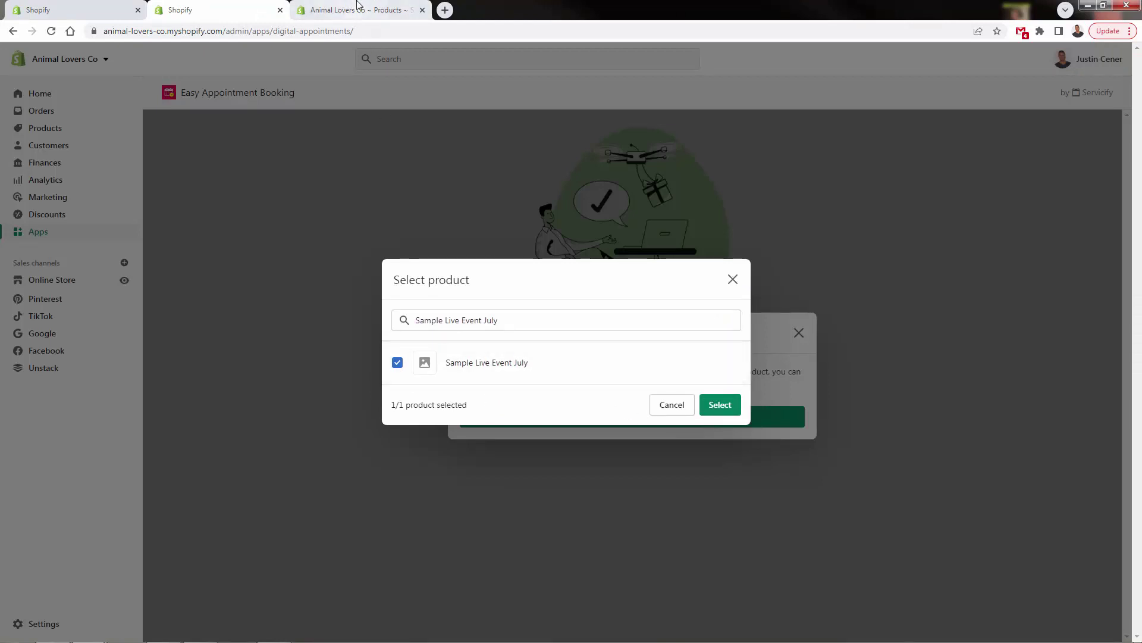
click(338, 10)
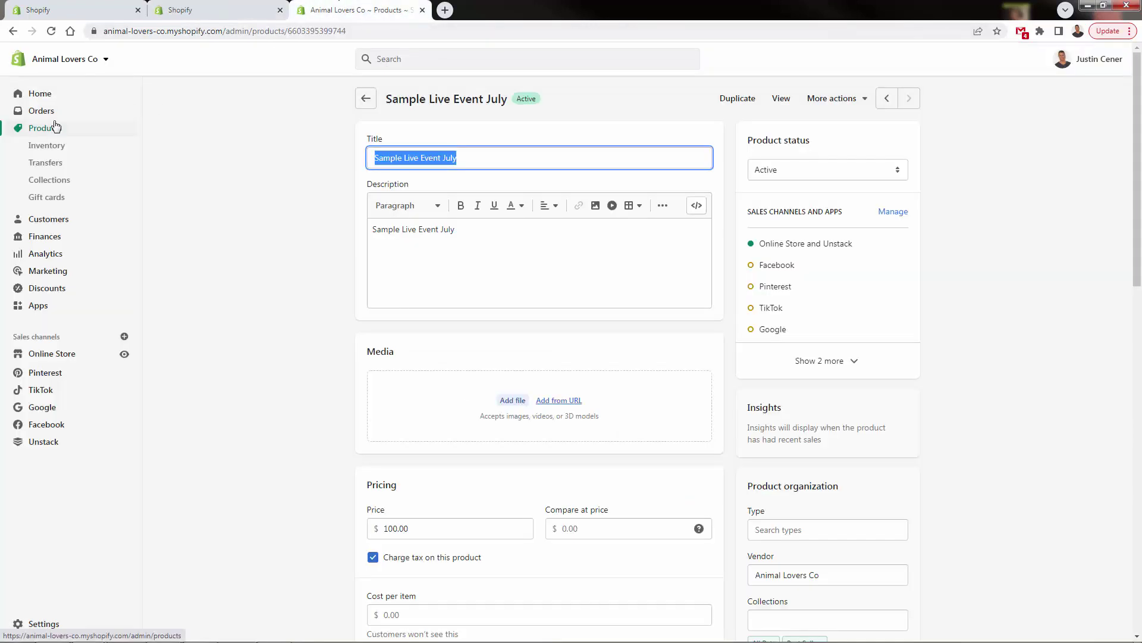
click(206, 9)
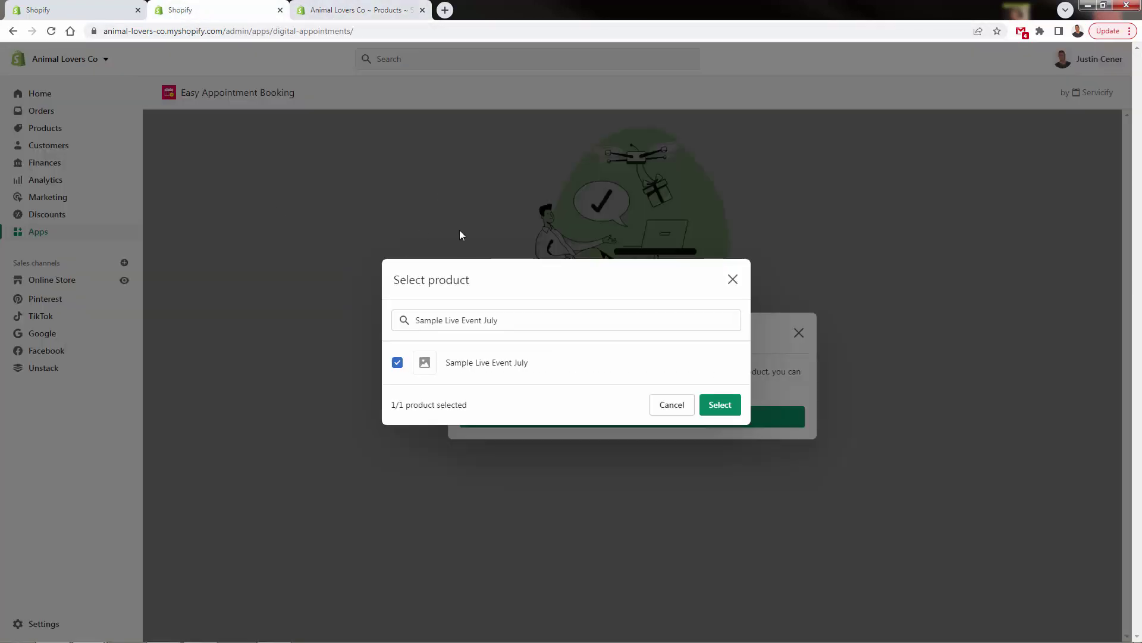
click(722, 406)
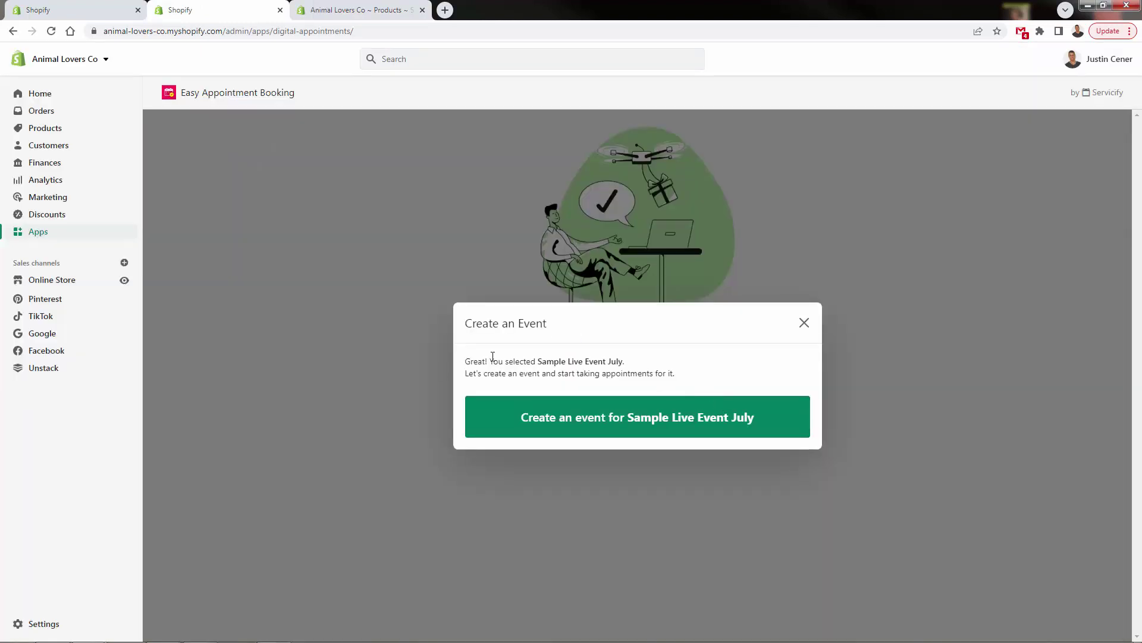
drag(512, 356, 608, 361)
click(605, 361)
click(589, 434)
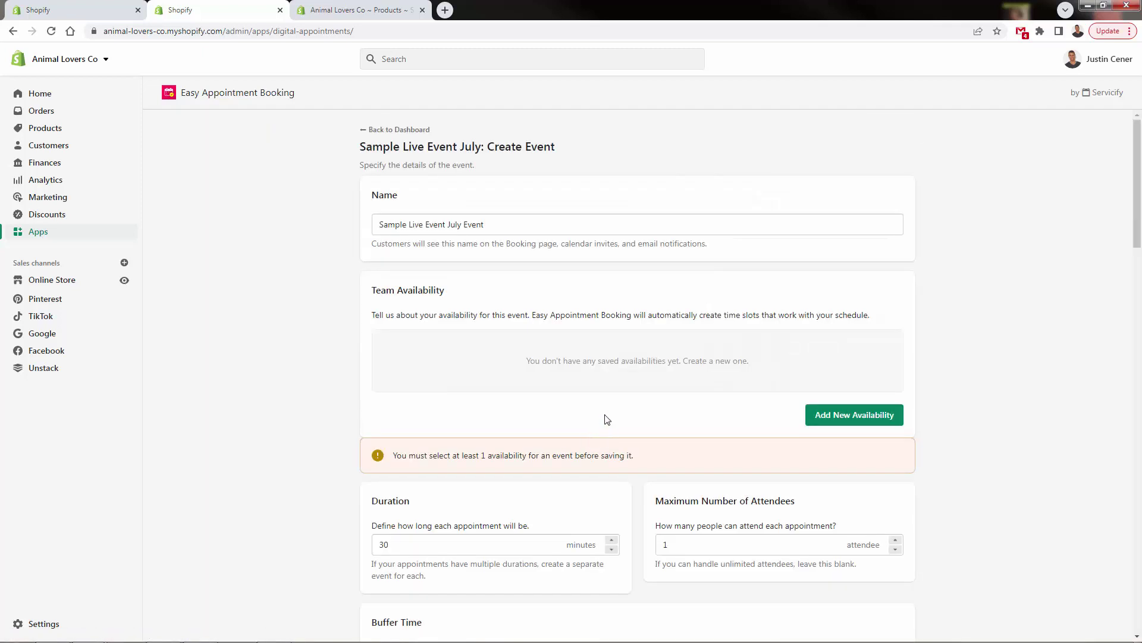
scroll(580, 369, down, 1)
scroll(568, 380, up, 1)
scroll(529, 415, down, 1)
scroll(529, 415, up, 1)
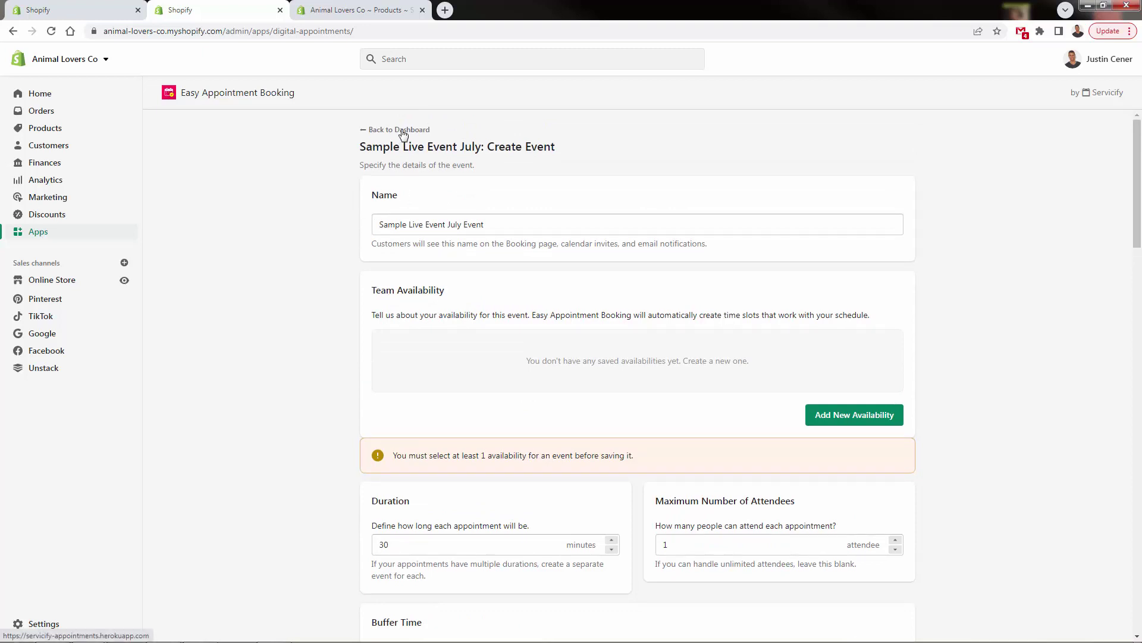
scroll(326, 320, down, 1)
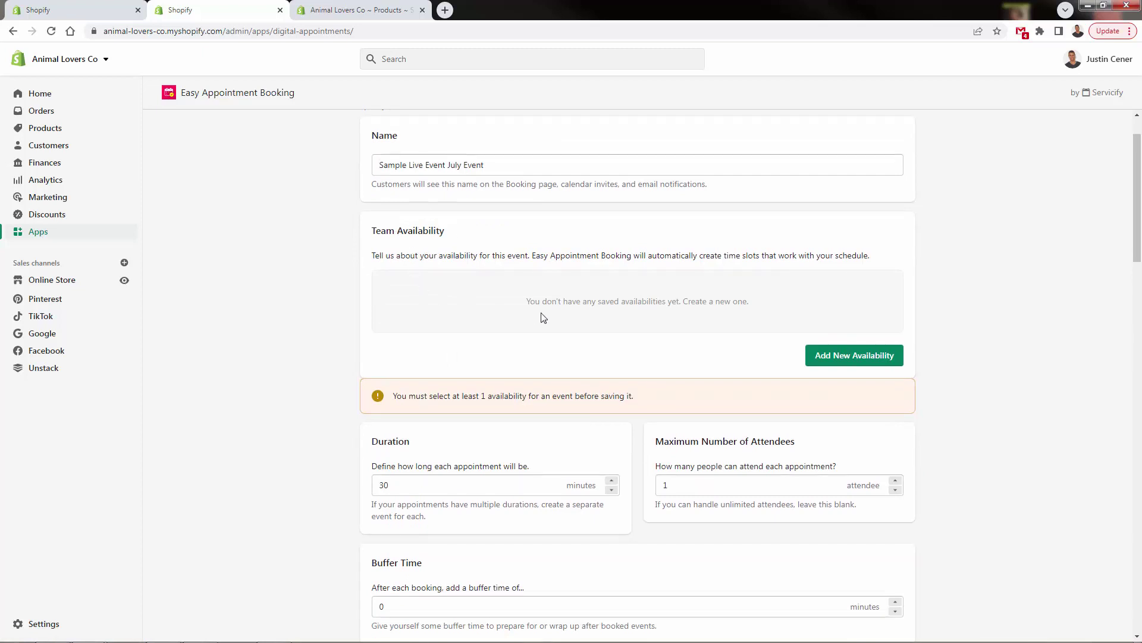
drag(543, 318, 667, 300)
click(676, 301)
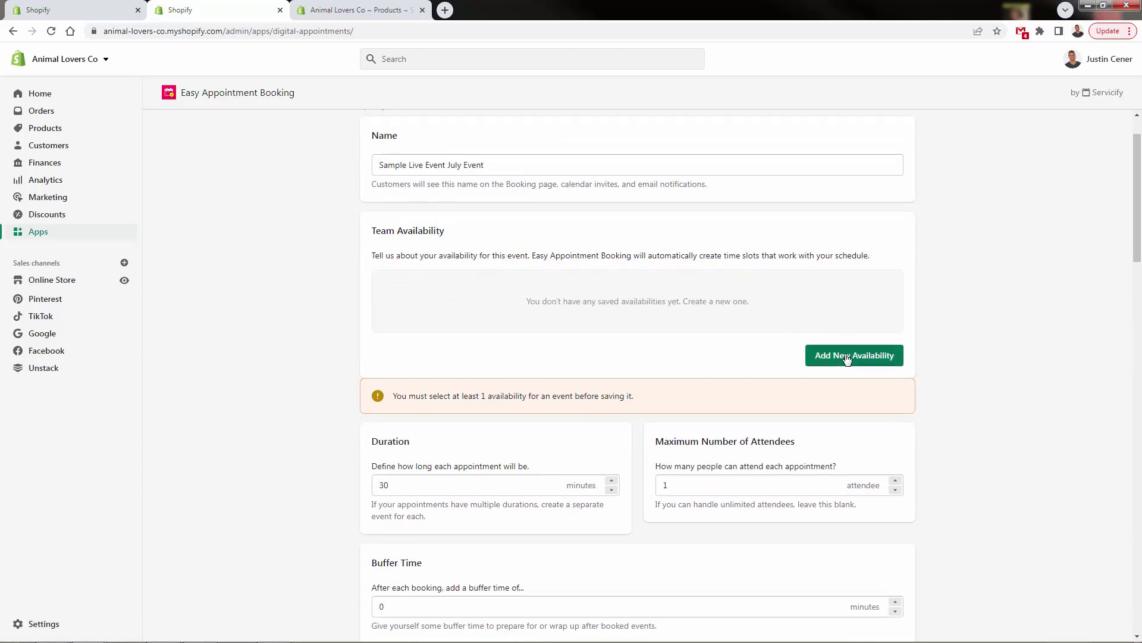
triple_click(641, 390)
click(643, 388)
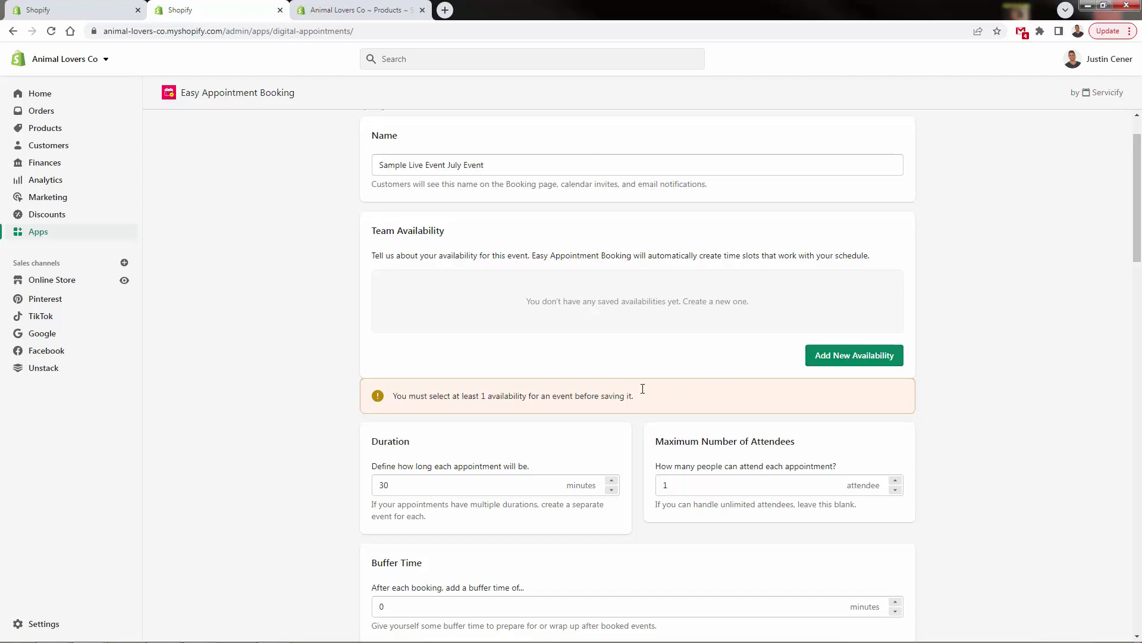
- Start a new team availability and paste 9:00-17:00 into Saturday and Sunday
click(833, 357)
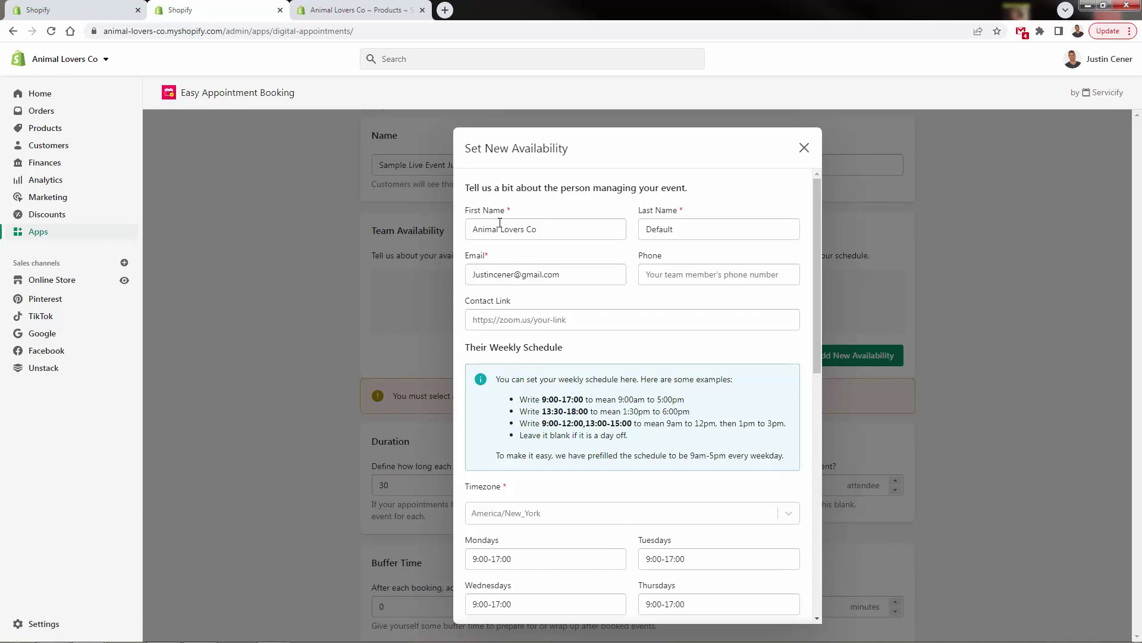
scroll(658, 256, down, 1)
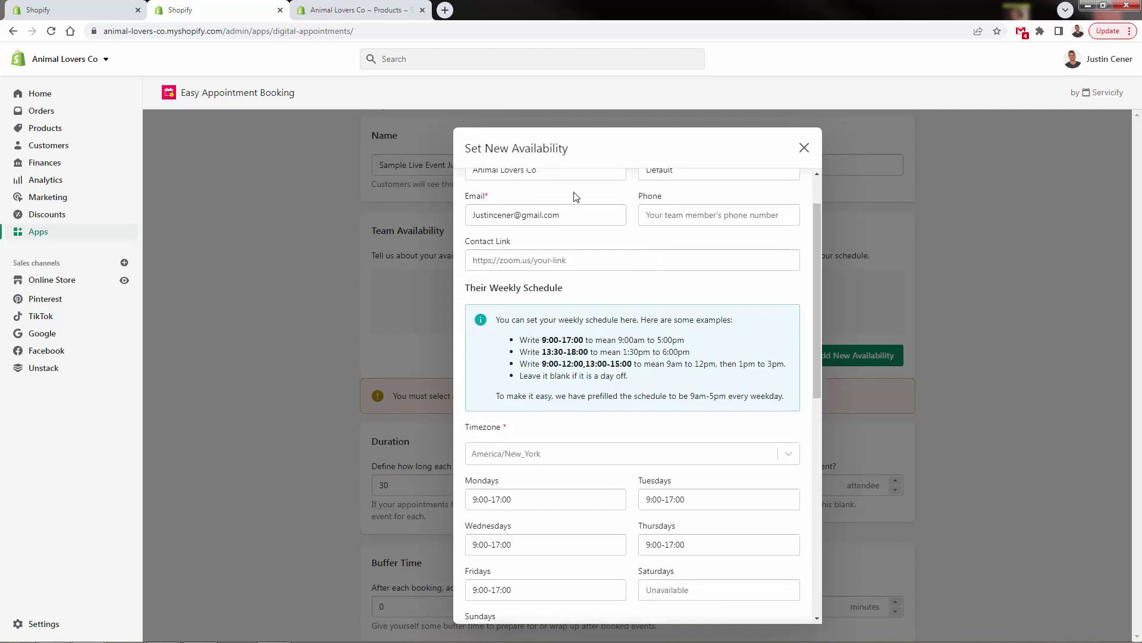
scroll(568, 339, down, 1)
scroll(569, 339, down, 1)
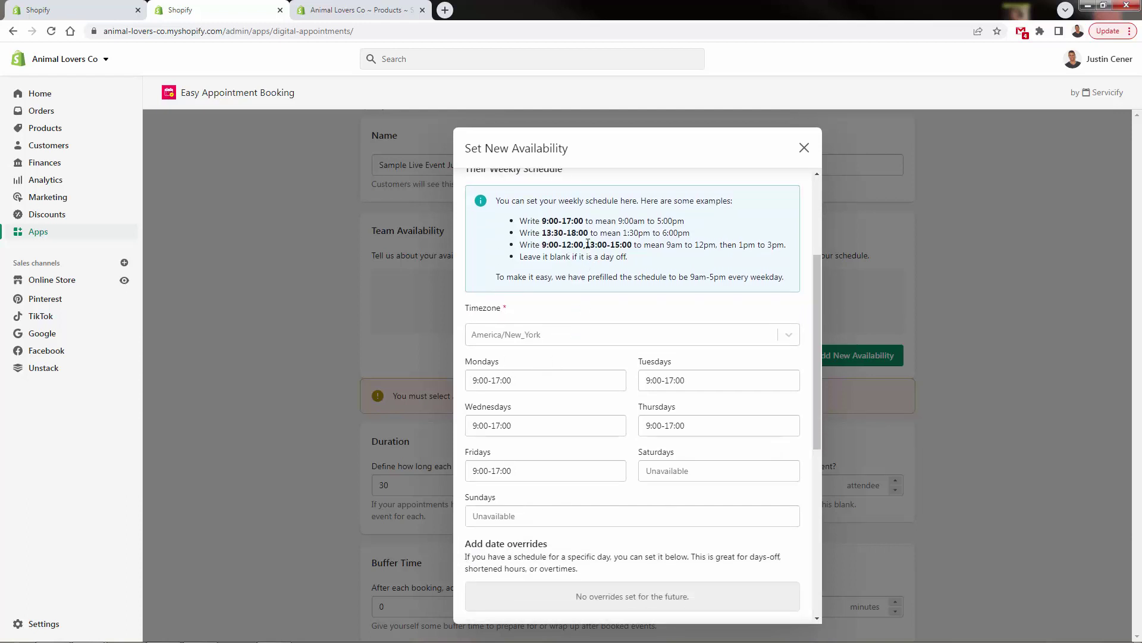
drag(539, 221, 649, 244)
click(648, 239)
scroll(564, 474, down, 1)
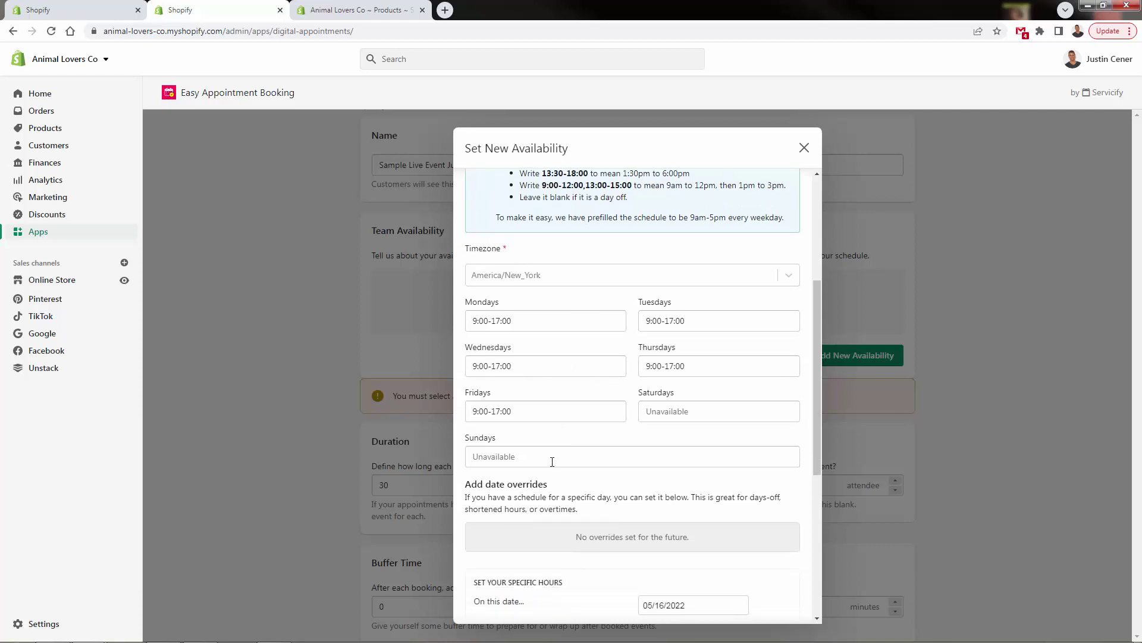
click(684, 409)
click(656, 385)
click(662, 367)
key(ctrl+a)
key(ctrl+c)
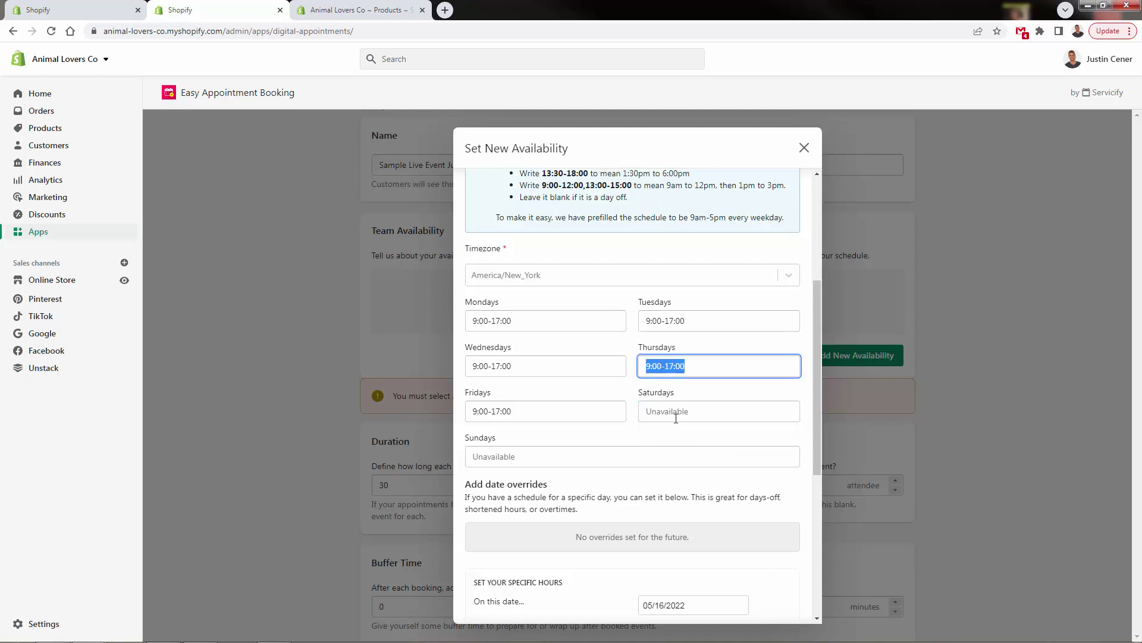
click(676, 419)
key(ctrl+v)
click(619, 394)
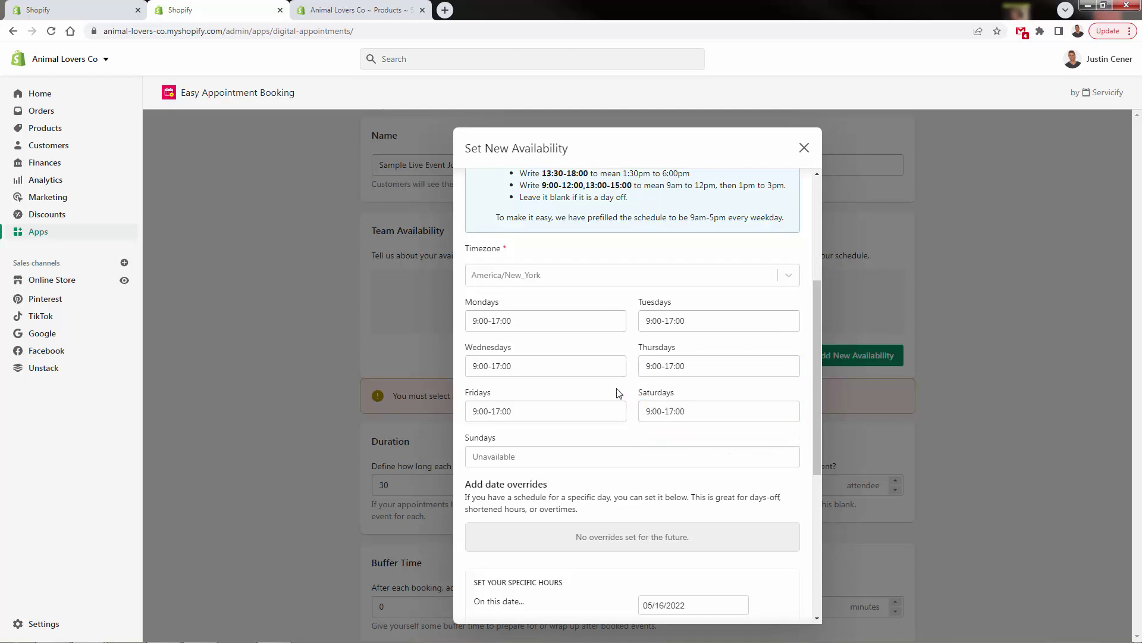
click(581, 462)
key(ctrl+v)
click(580, 442)
- Clear the Sunday, Wednesday and Saturday hours so those days are unavailable
click(579, 458)
key(ctrl+a)
key(BackSpace)
click(559, 373)
key(ctrl+a)
key(BackSpace)
click(722, 413)
key(ctrl+a)
key(BackSpace)
- Clear Thursday and Friday too, leaving only Monday and Tuesday at 9:00-17:00
click(691, 368)
key(ctrl+a)
key(BackSpace)
click(511, 412)
key(ctrl+a)
key(BackSpace)
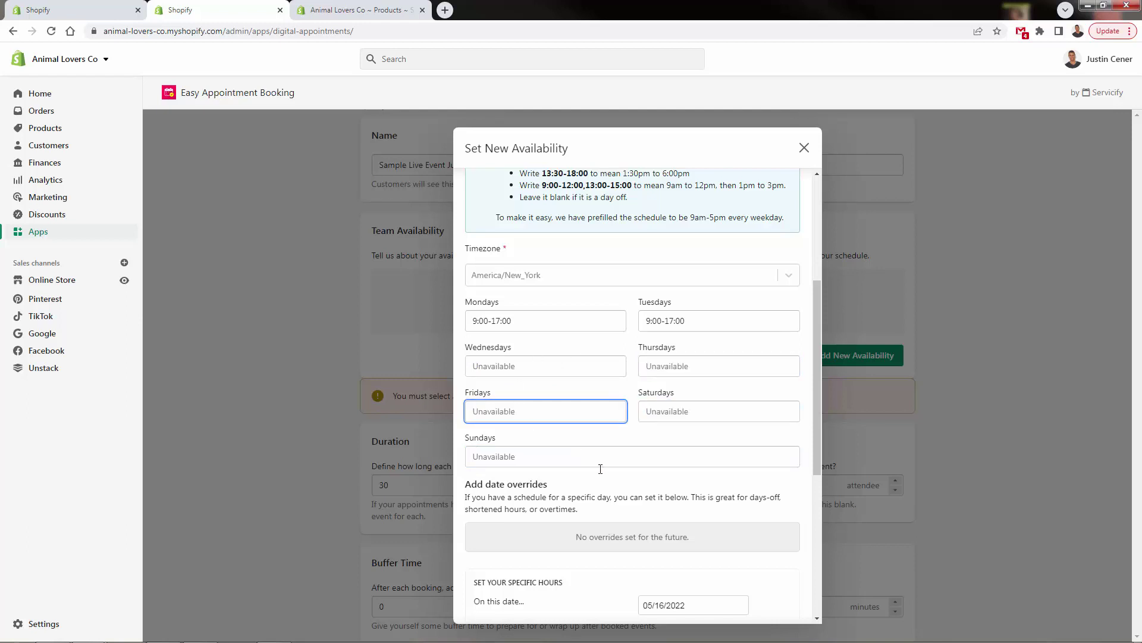
click(606, 475)
scroll(601, 464, down, 1)
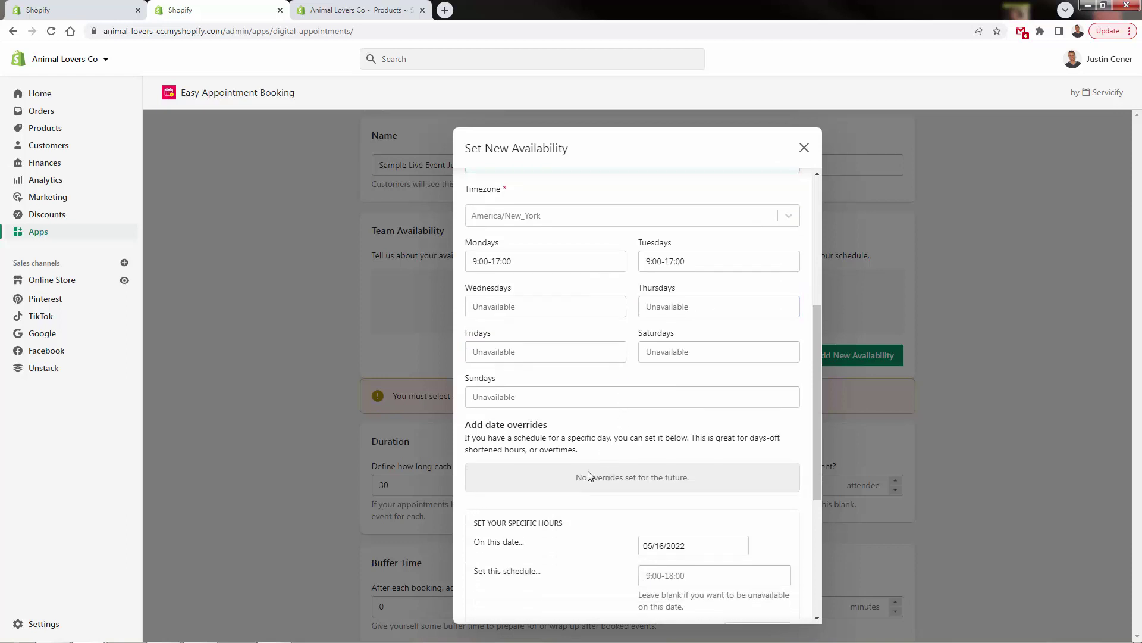
scroll(588, 470, down, 4)
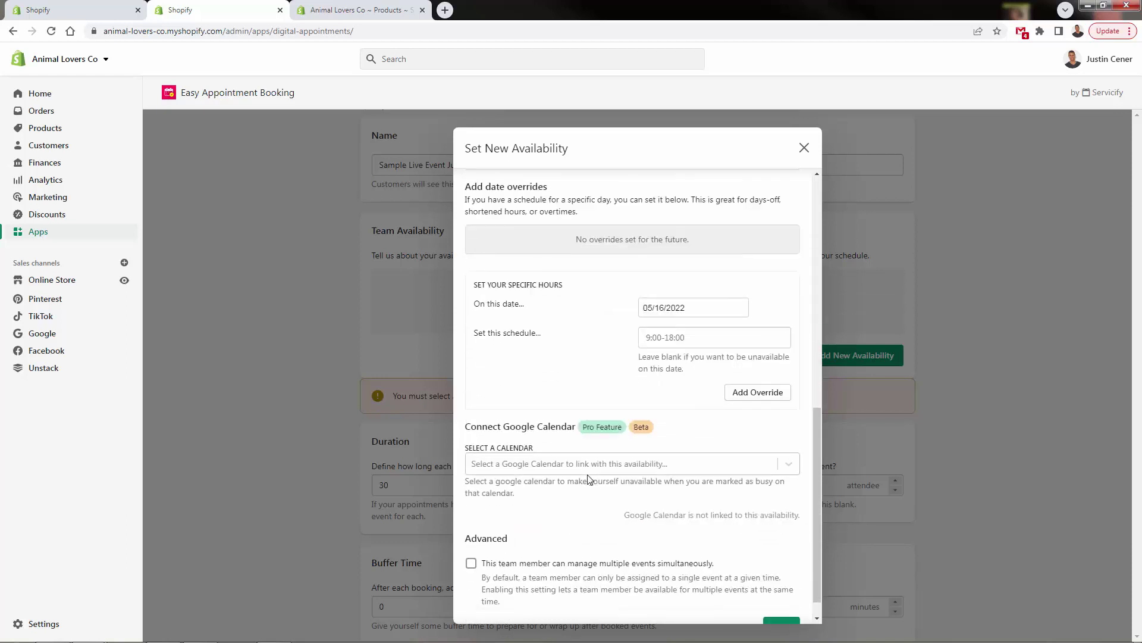
scroll(588, 479, down, 1)
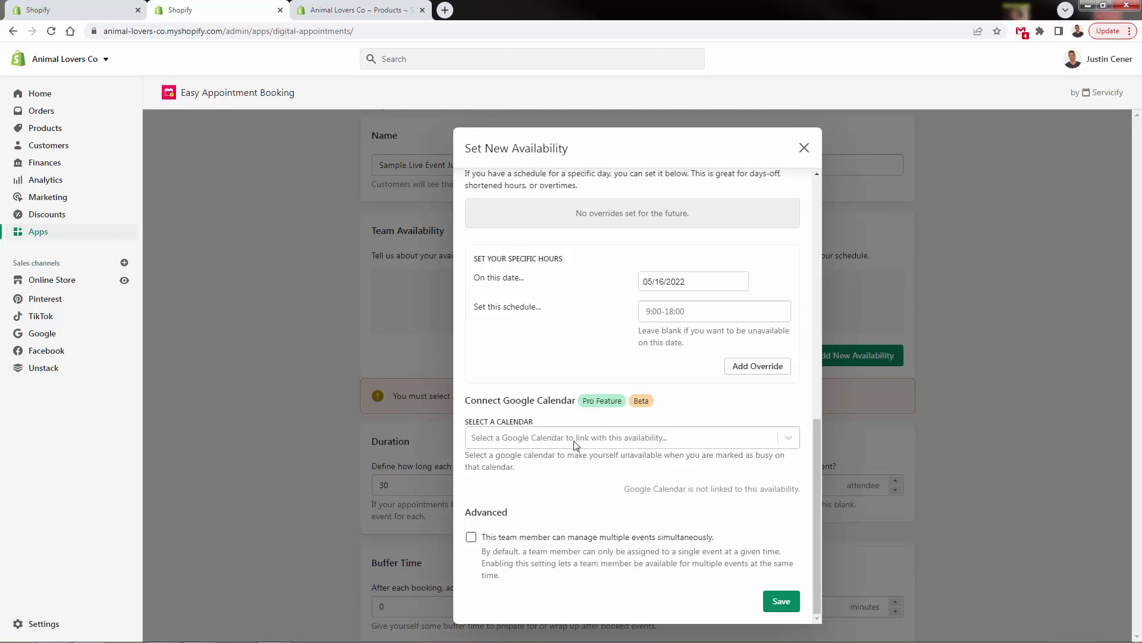
- Save the new availability and assign the Animal Lovers Co Default availability to the event
click(776, 602)
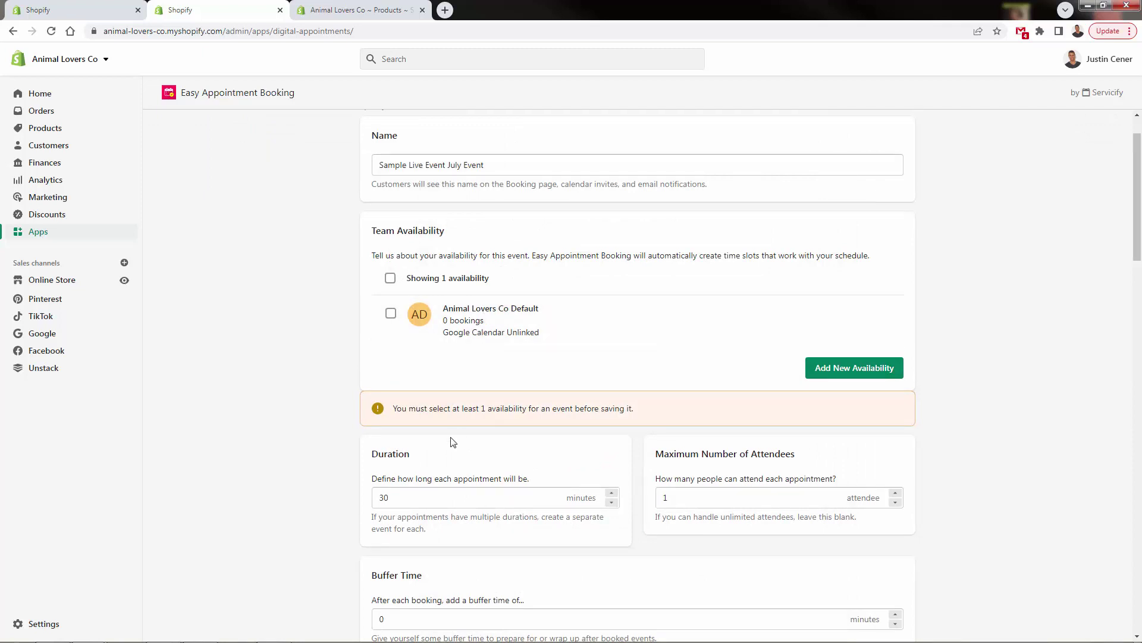
click(391, 314)
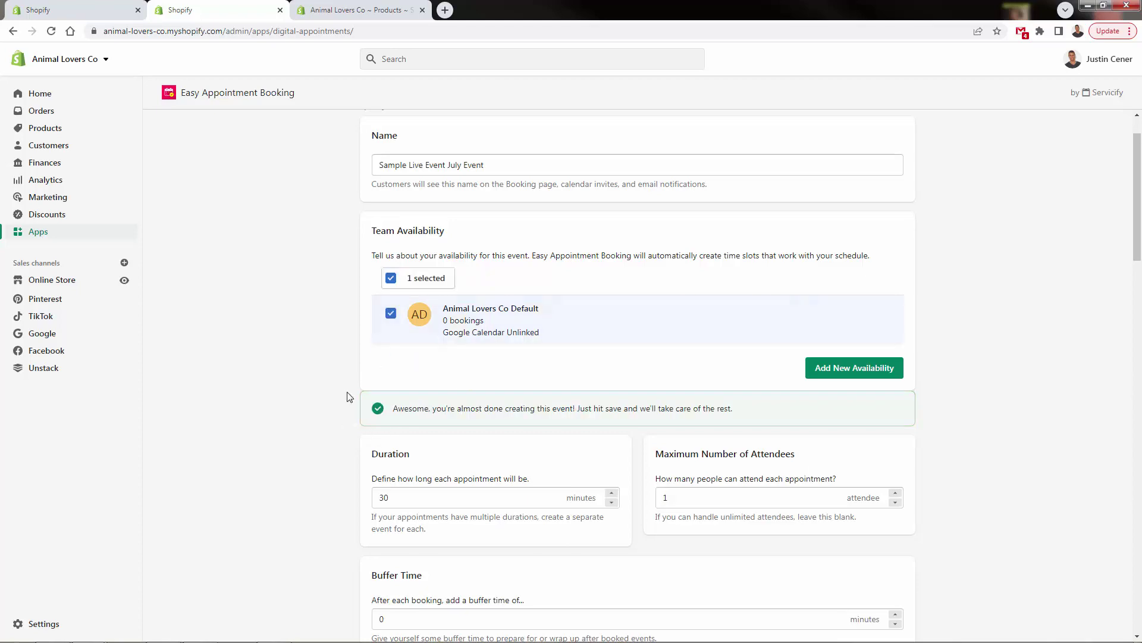
scroll(330, 414, down, 3)
scroll(330, 415, down, 1)
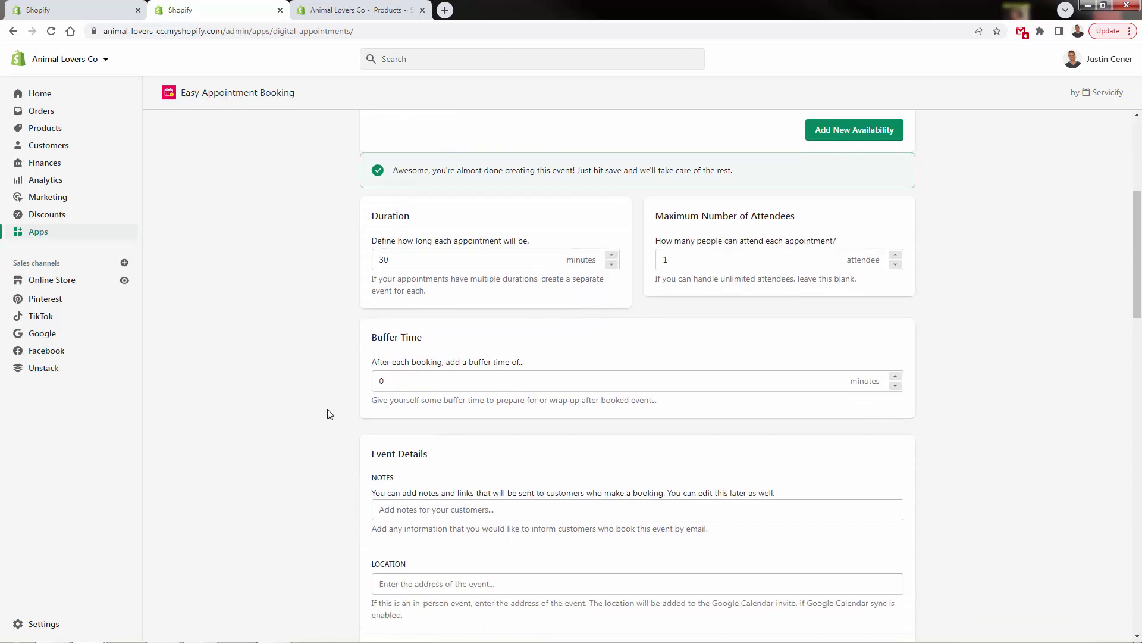
scroll(315, 436, down, 1)
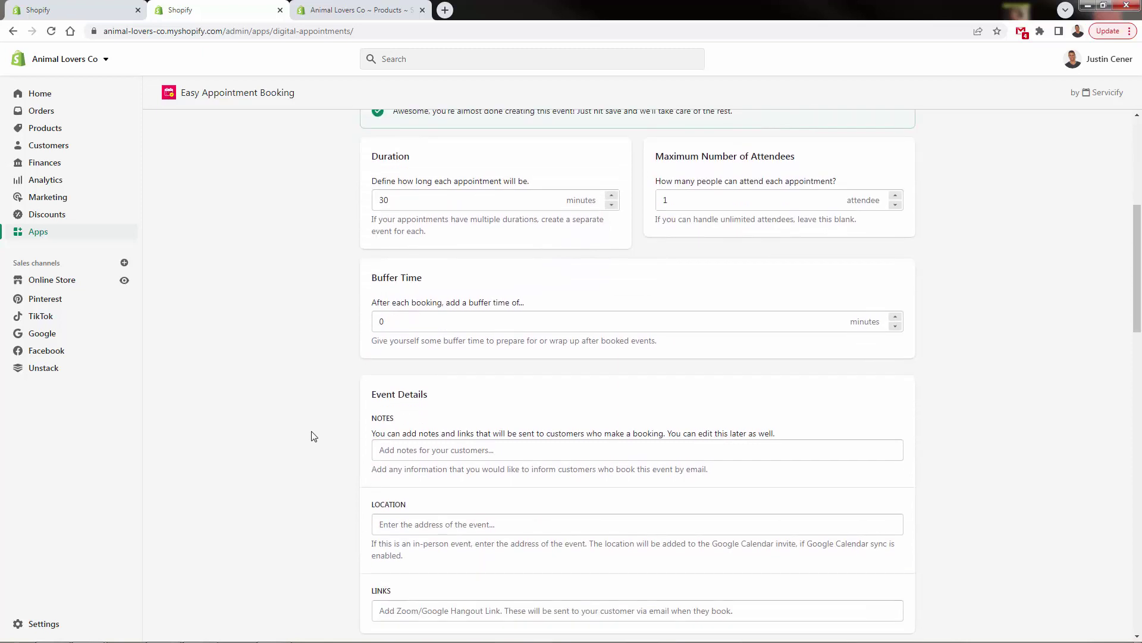
- Keep the appointment duration at 30 minutes
click(410, 208)
double_click(423, 198)
click(339, 229)
click(460, 204)
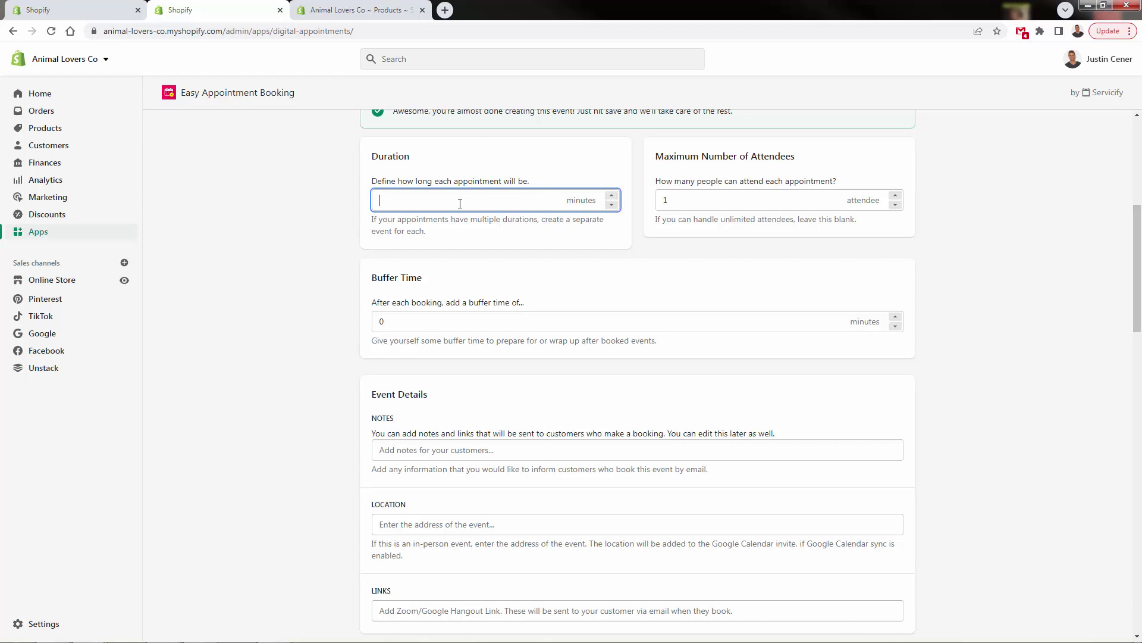
text(60)
text(180)
key(ctrl+a)
text(30)
click(214, 249)
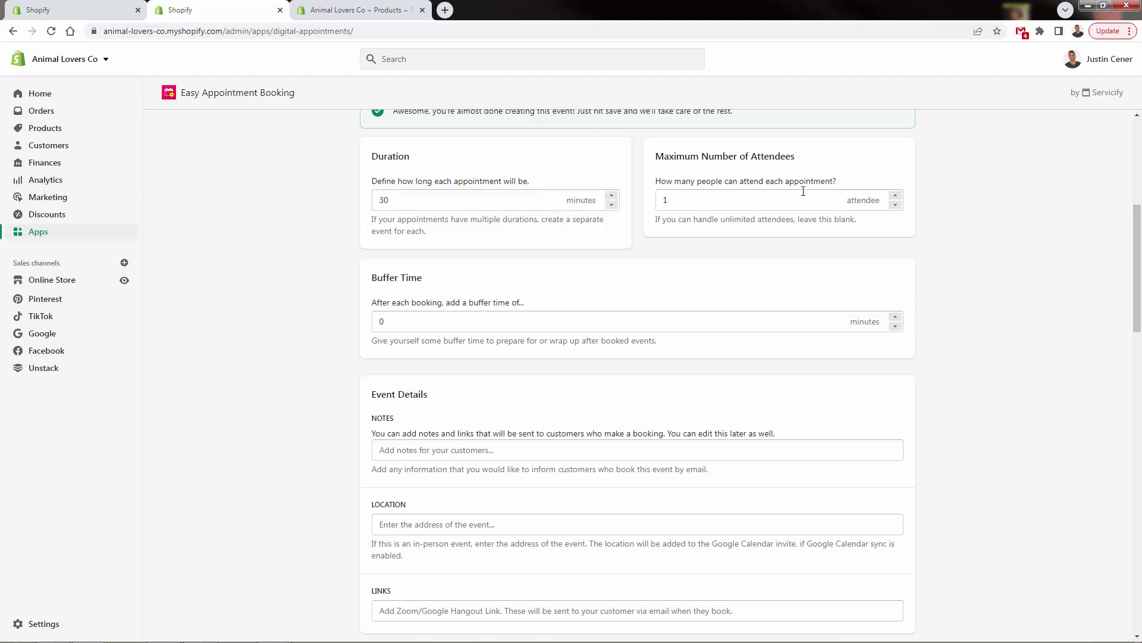
- Keep the maximum attendees at 1
click(773, 200)
text(00)
key(BackSpace)
key(BackSpace)
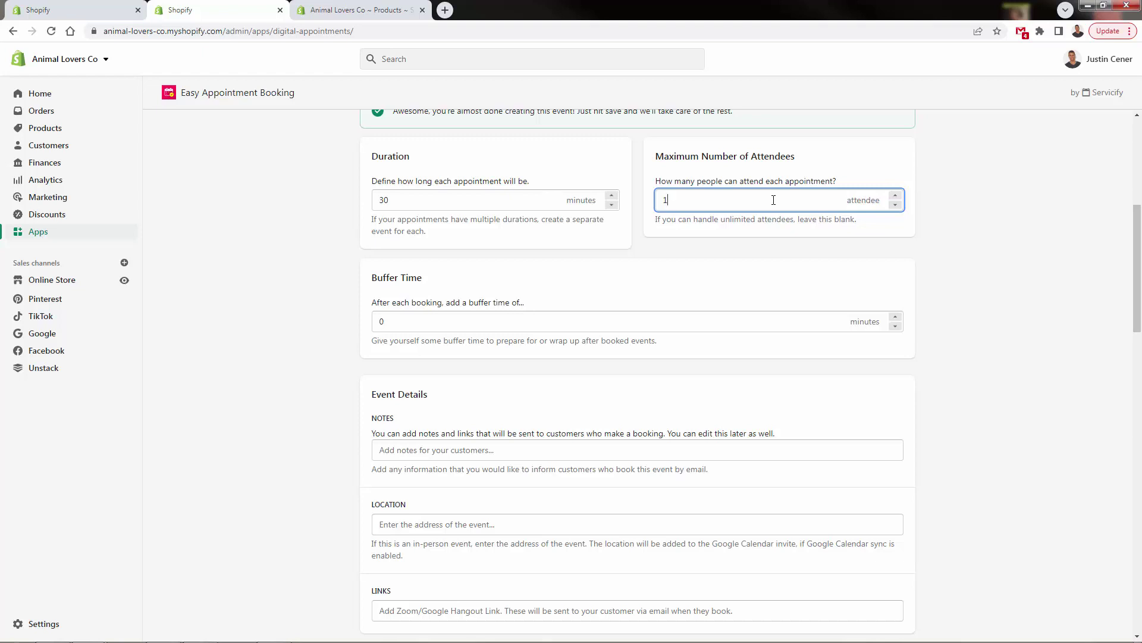
text(0)
key(BackSpace)
click(313, 329)
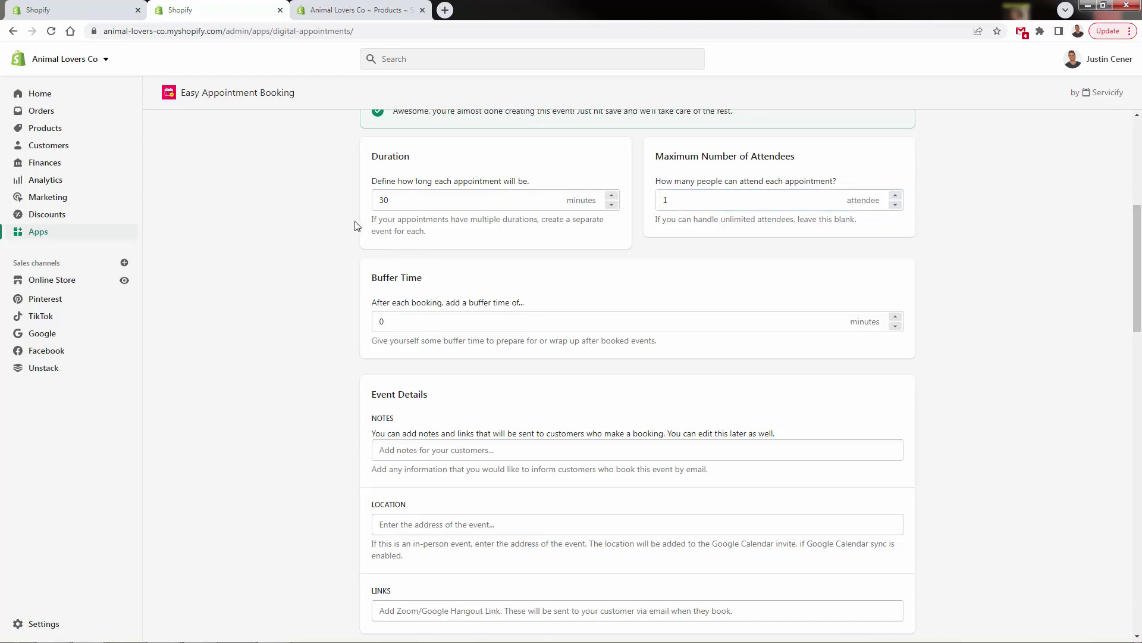
scroll(370, 249, down, 1)
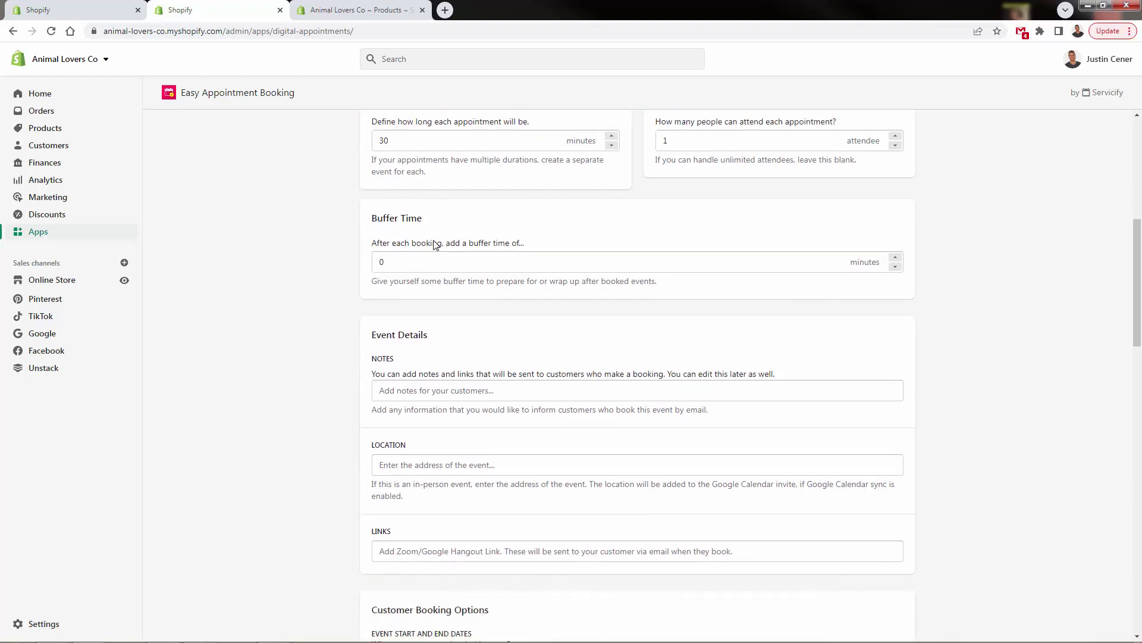
scroll(436, 244, down, 1)
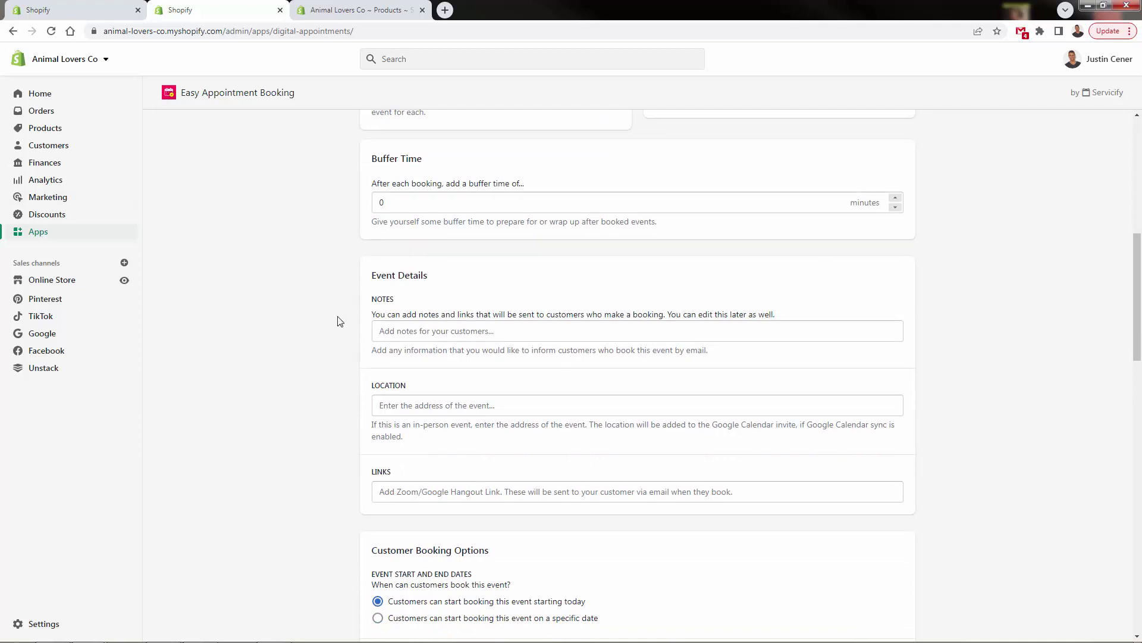
scroll(340, 322, up, 1)
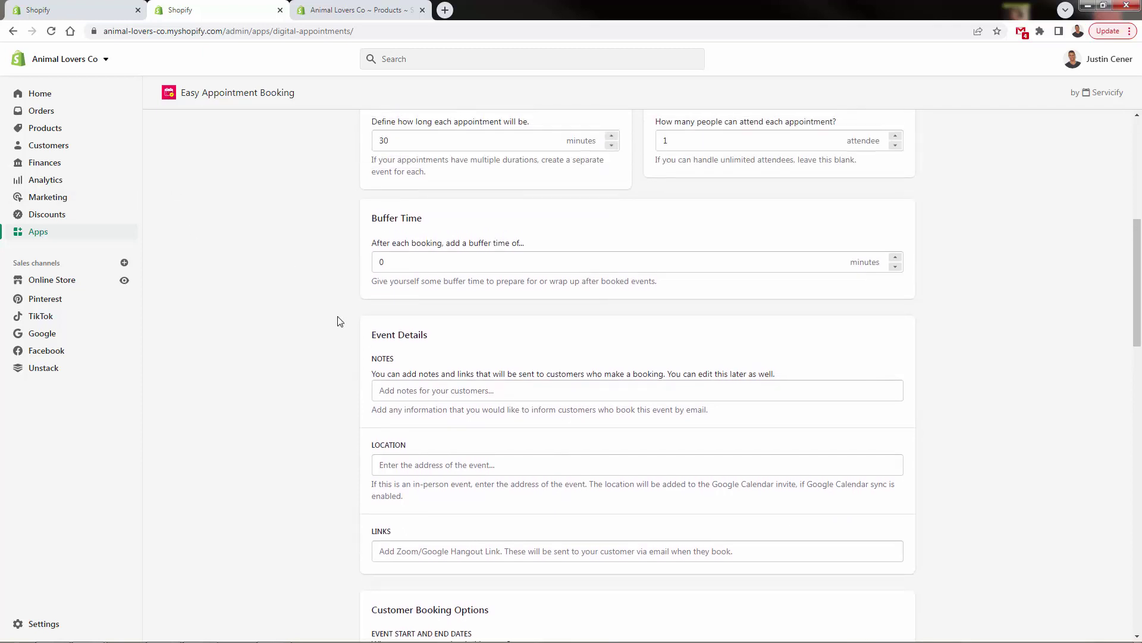
click(405, 265)
text(15)
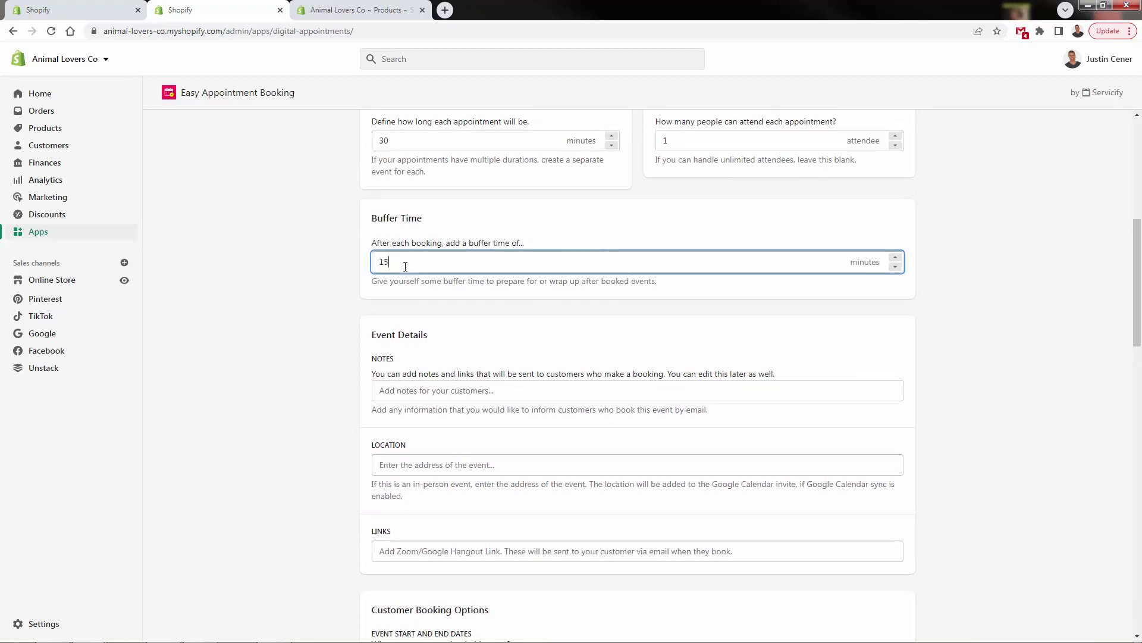
key(BackSpace)
key(BackSpace)
text(30)
key(BackSpace)
key(BackSpace)
text(10)
key(shift+Left)
key(shift+Left)
text(0)
click(332, 334)
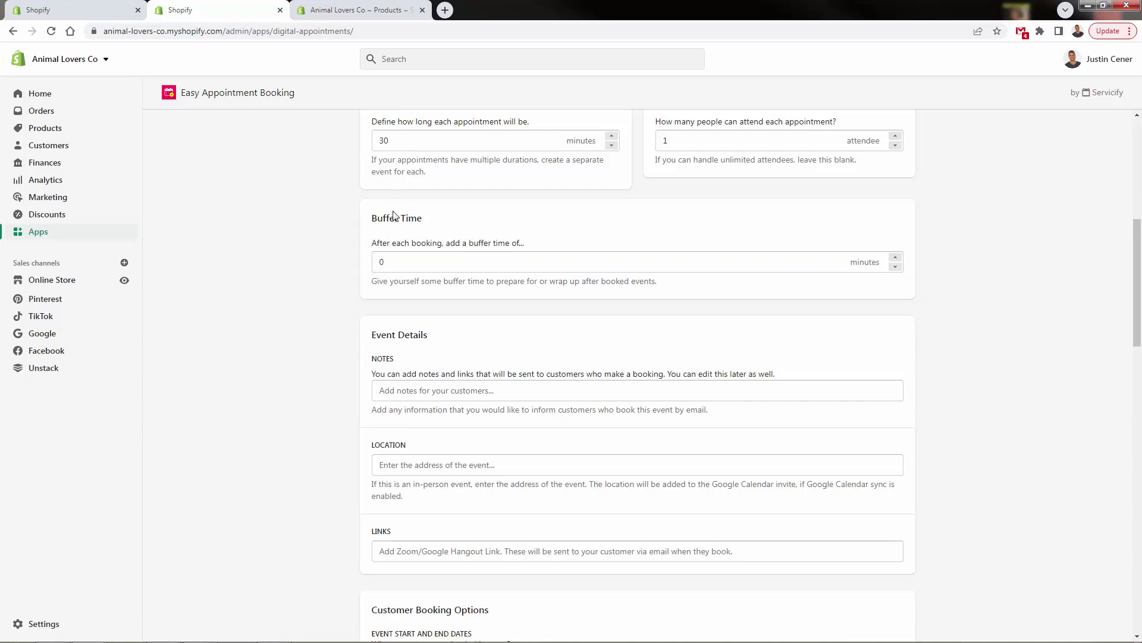
- Enter the group website URL in the event's LINKS field as its meeting link
scroll(395, 244, down, 1)
scroll(393, 247, down, 2)
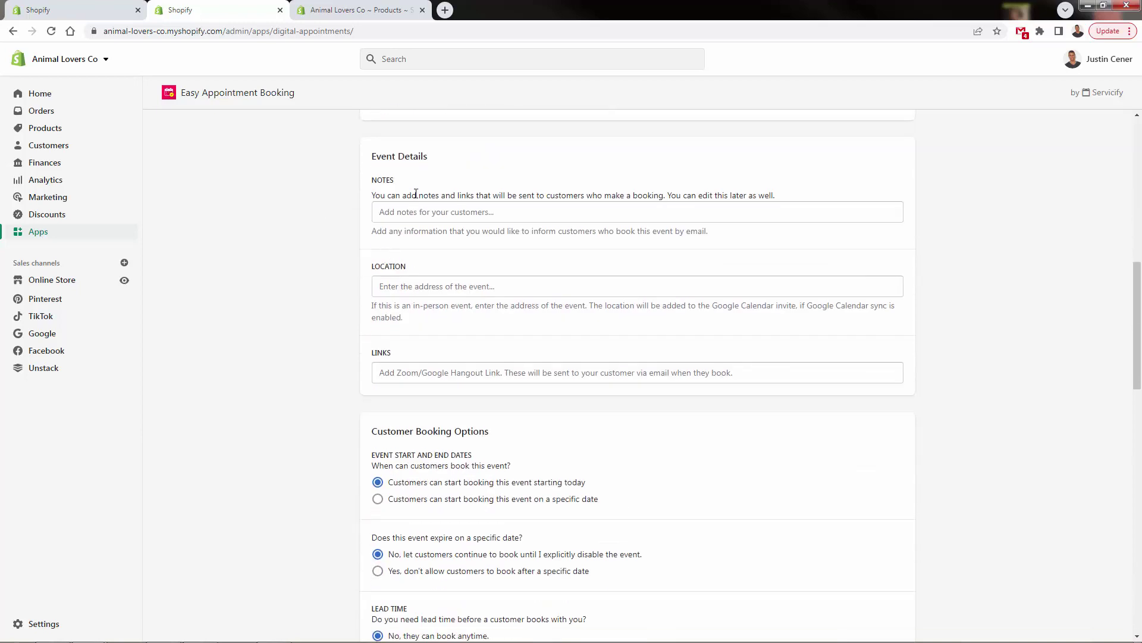
scroll(414, 207, down, 1)
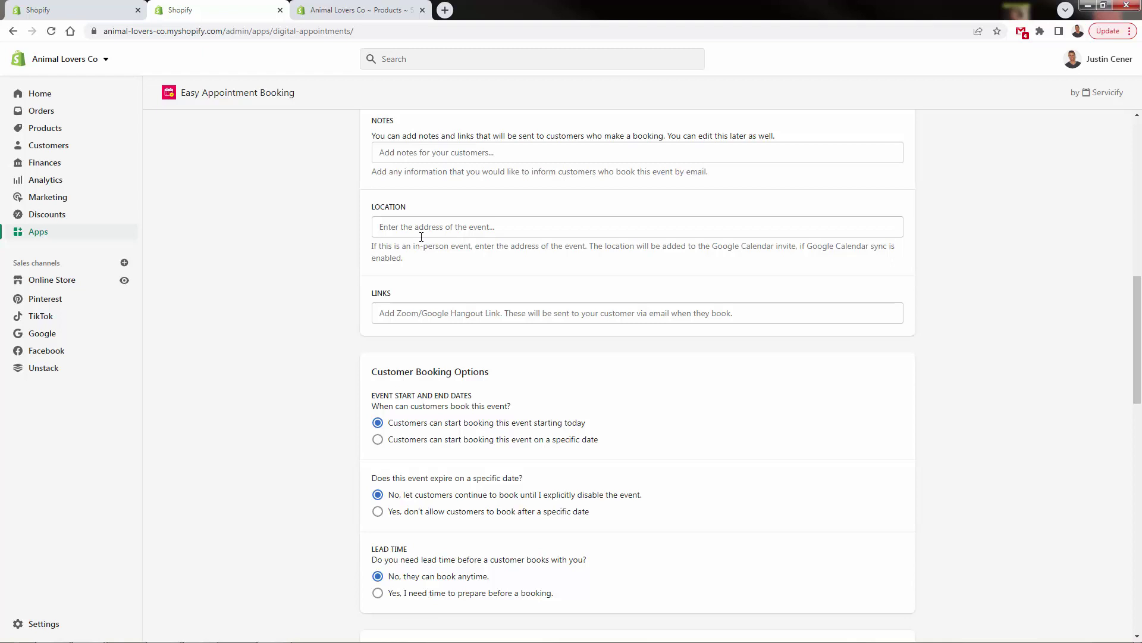
scroll(419, 244, down, 2)
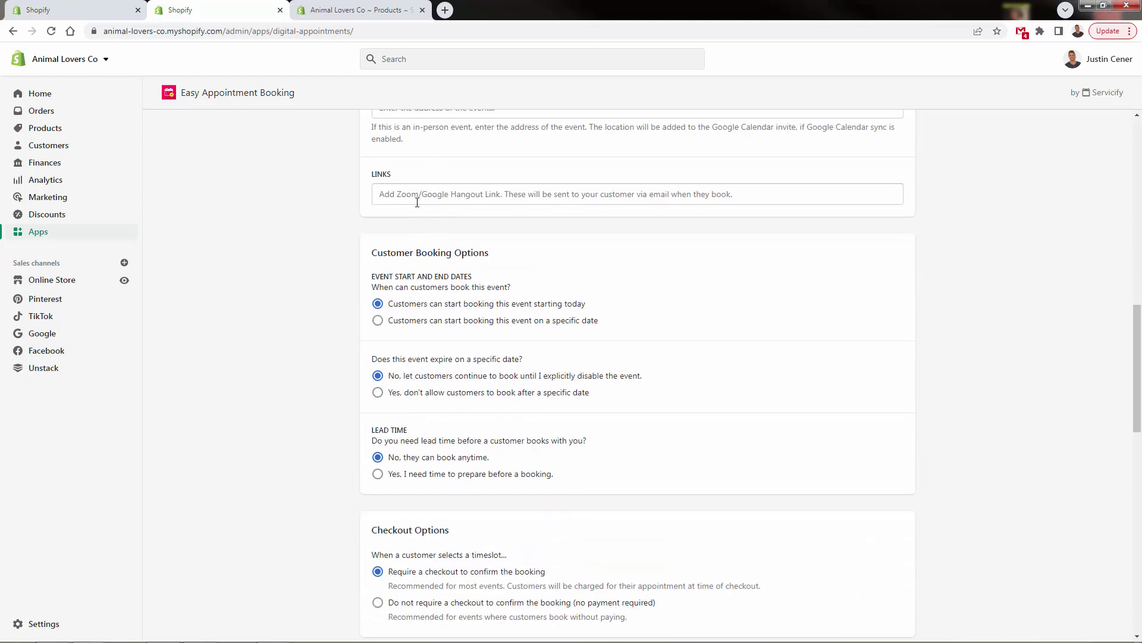
click(417, 202)
text(http)
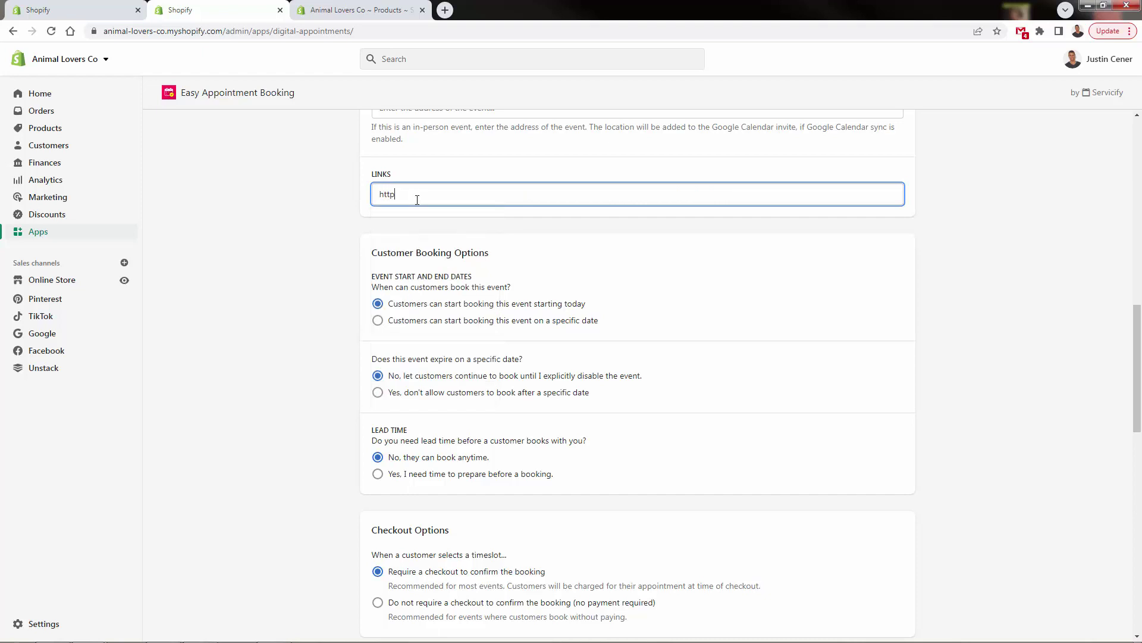
text(://group.justincener)
key(BackSpace)
key(BackSpace)
key(BackSpace)
key(BackSpace)
key(BackSpace)
key(BackSpace)
text(c)
key(BackSpace)
- Finish the link URL and set bookings to start 'on a specific date', leaving the date blank
text(ncener.com)
scroll(511, 183, down, 2)
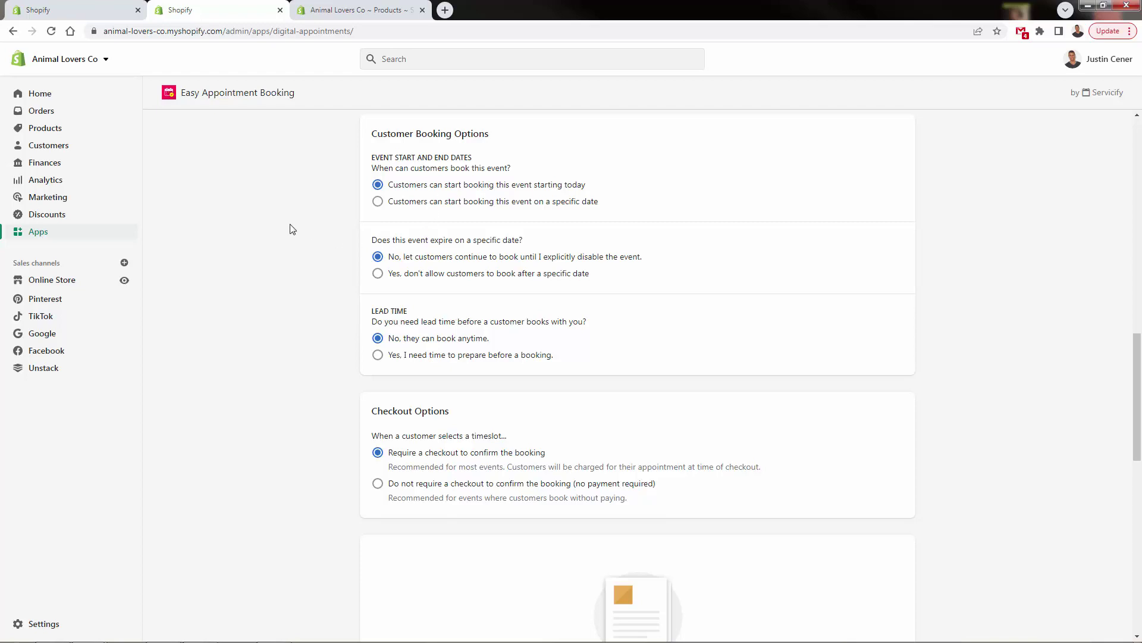
scroll(291, 224, up, 7)
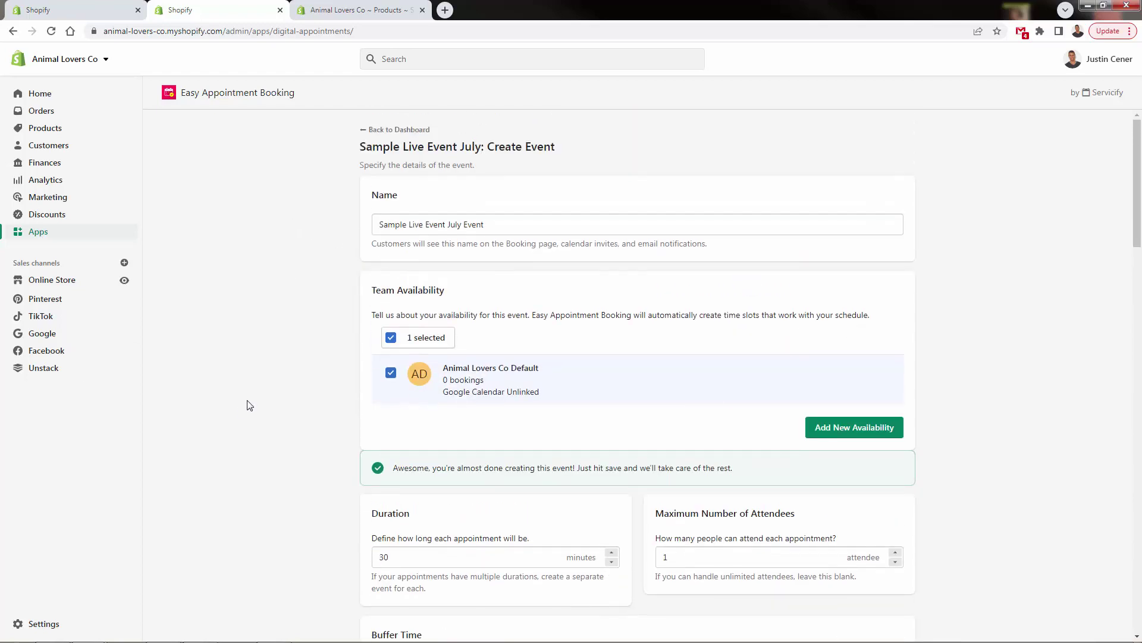
scroll(268, 372, down, 12)
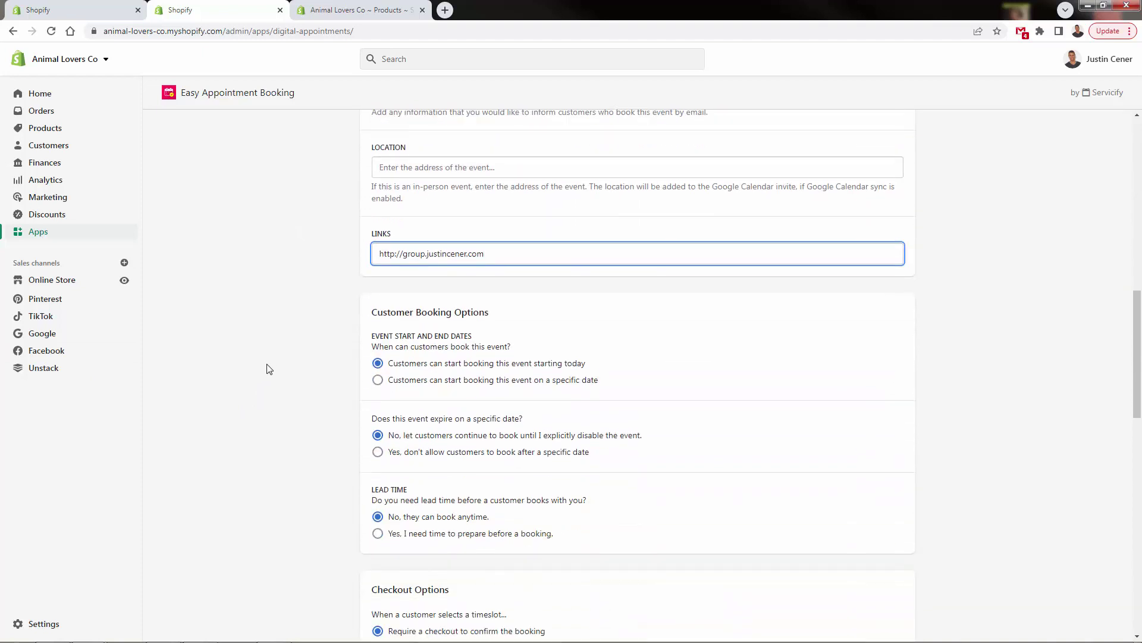
click(422, 380)
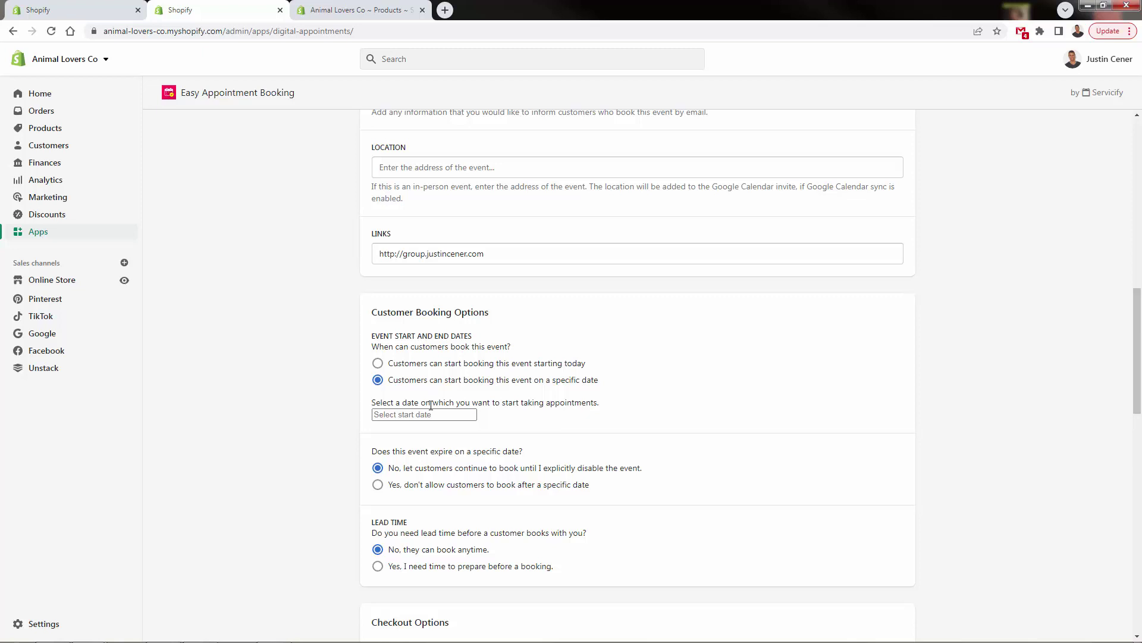
click(430, 415)
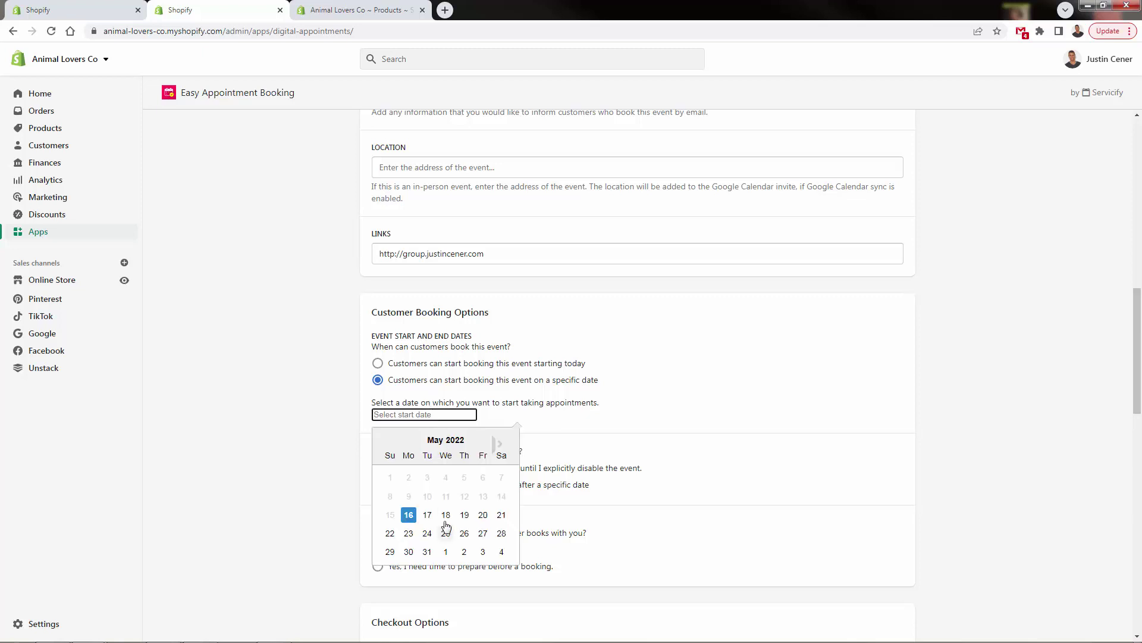
click(260, 436)
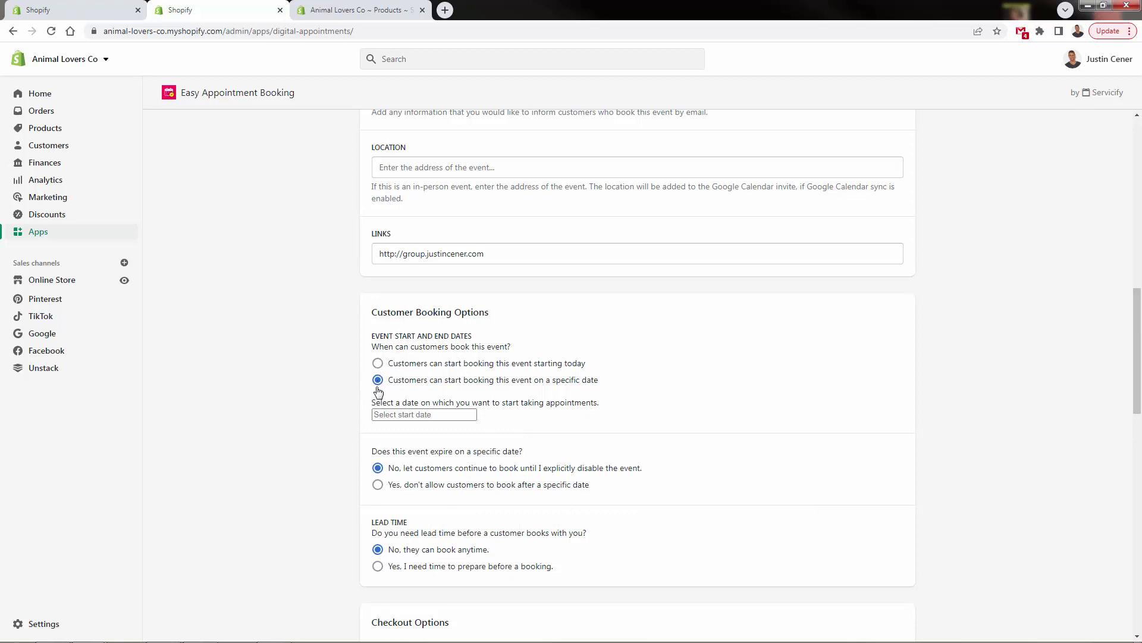
scroll(409, 392, down, 1)
scroll(420, 395, down, 1)
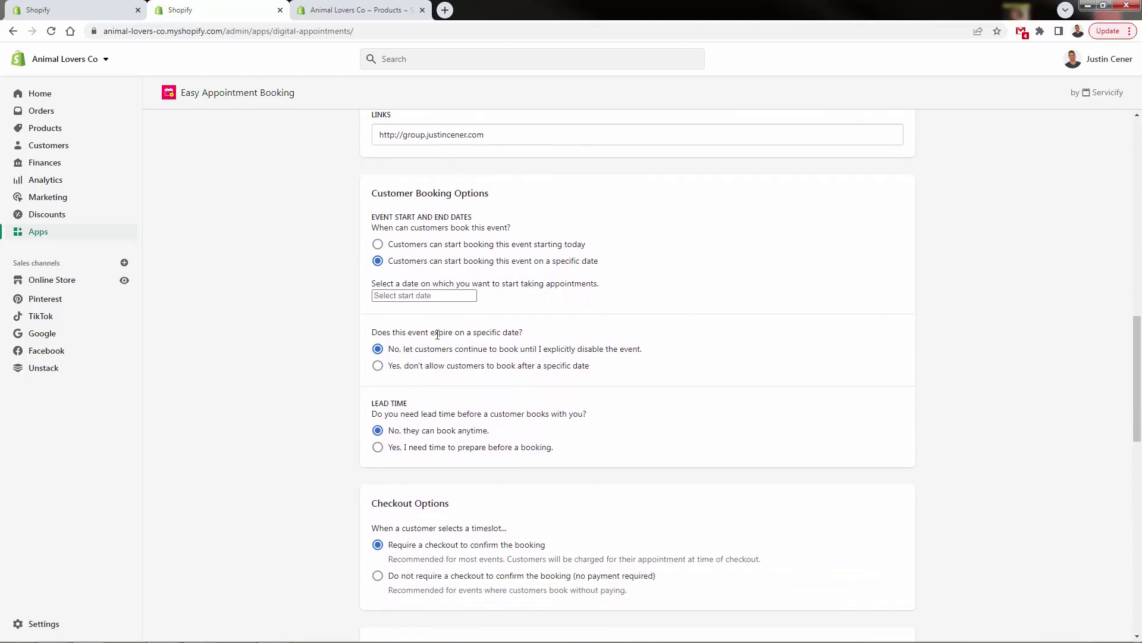
scroll(417, 379, down, 1)
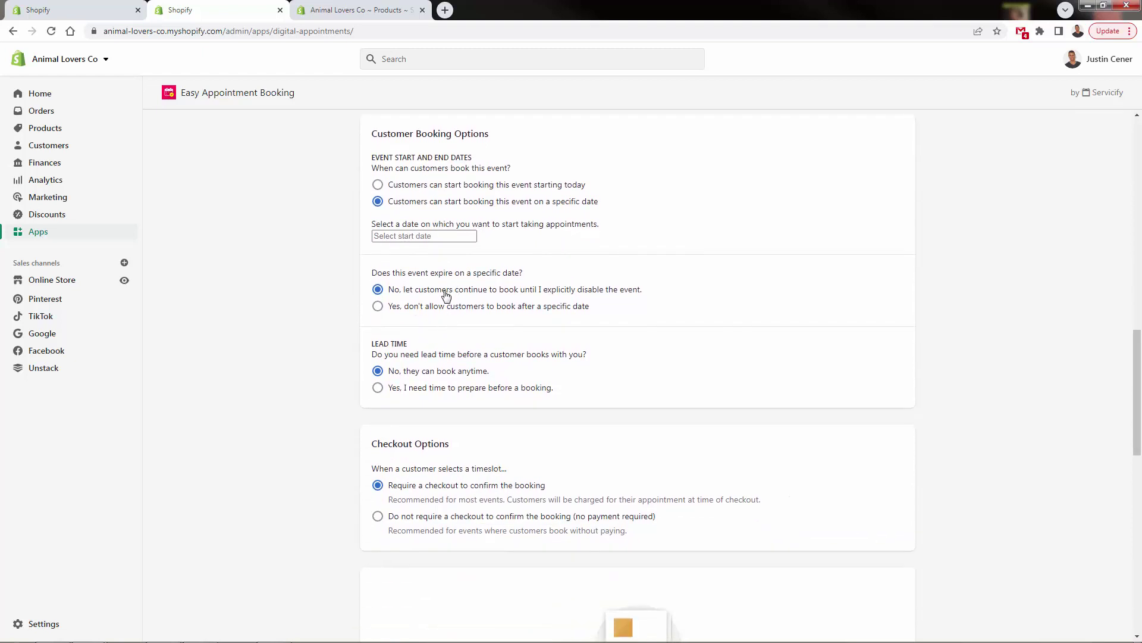
scroll(428, 380, down, 3)
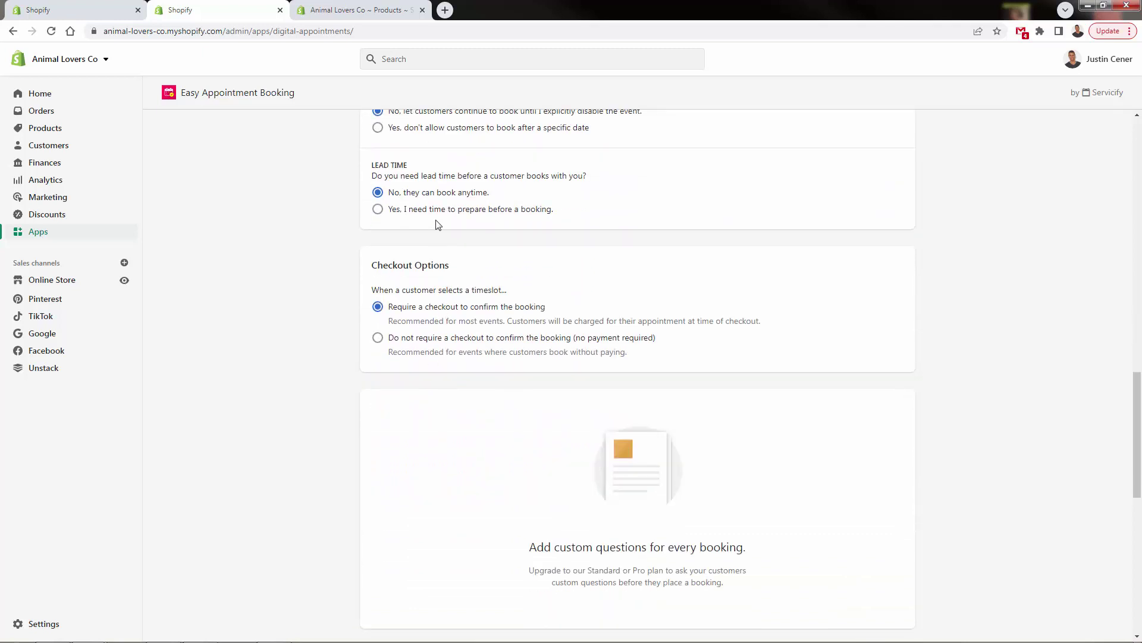
click(469, 213)
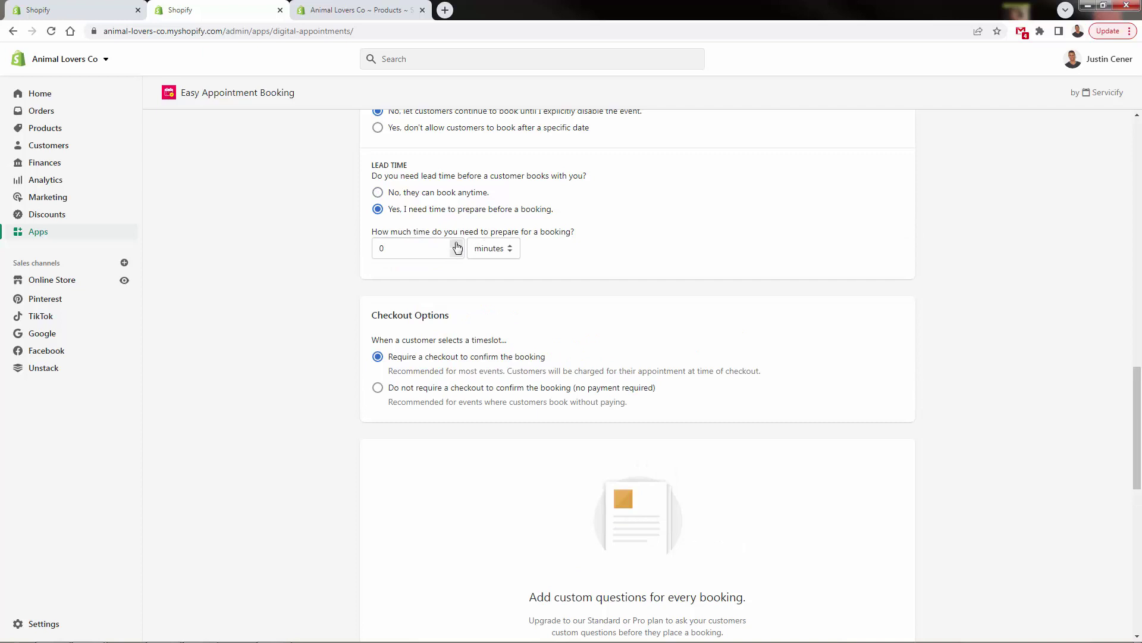
click(424, 248)
text(180)
click(345, 324)
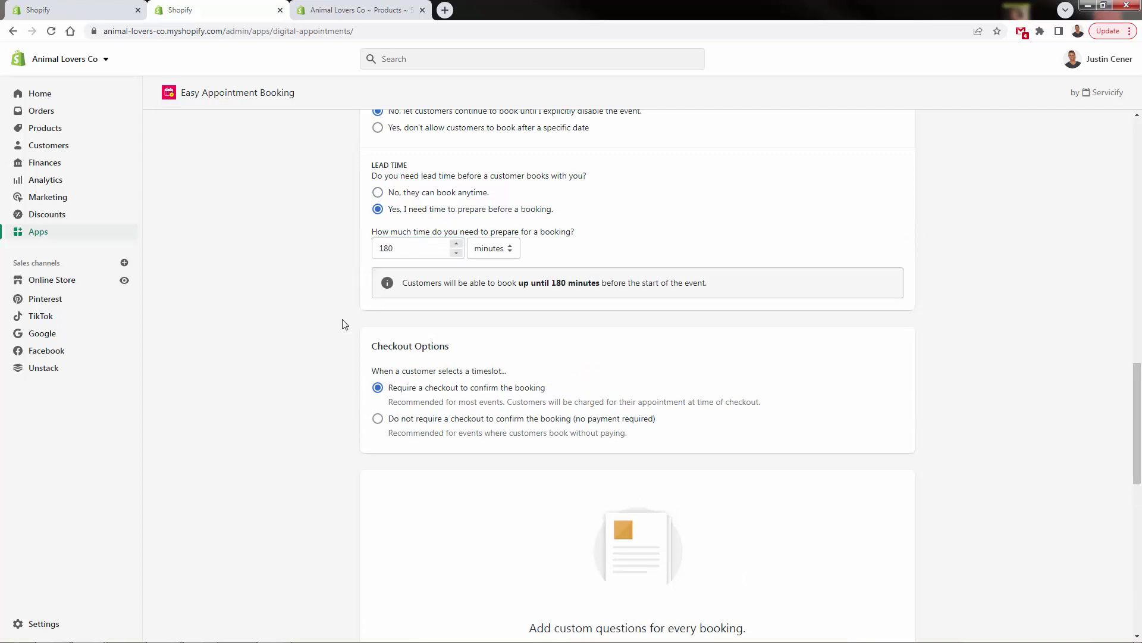
click(439, 254)
key(BackSpace)
key(BackSpace)
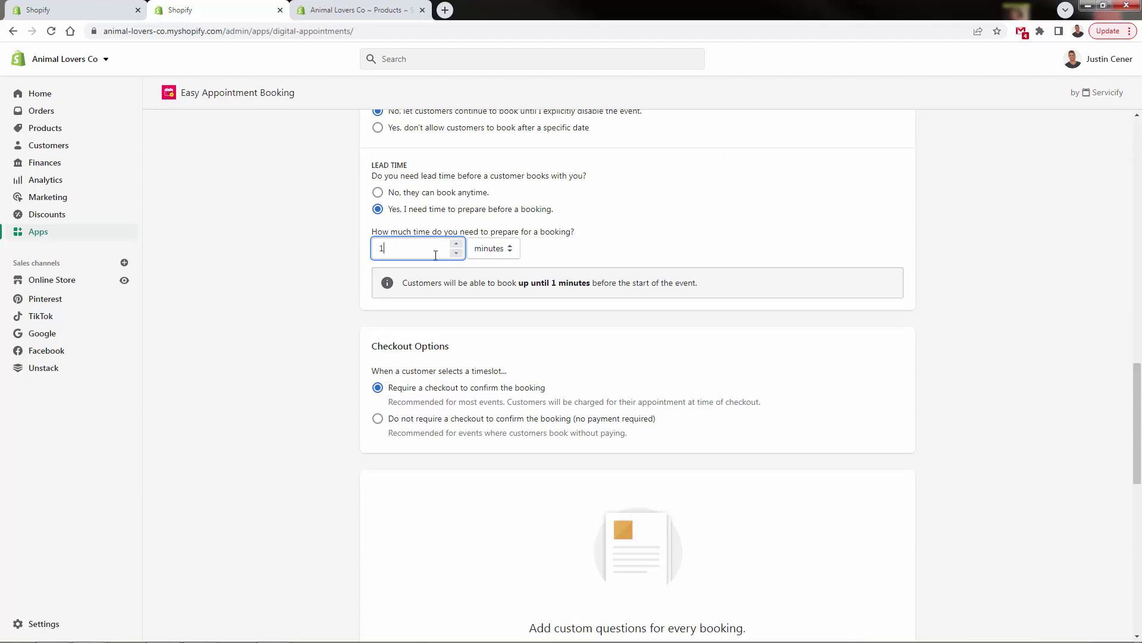
double_click(429, 252)
text(15)
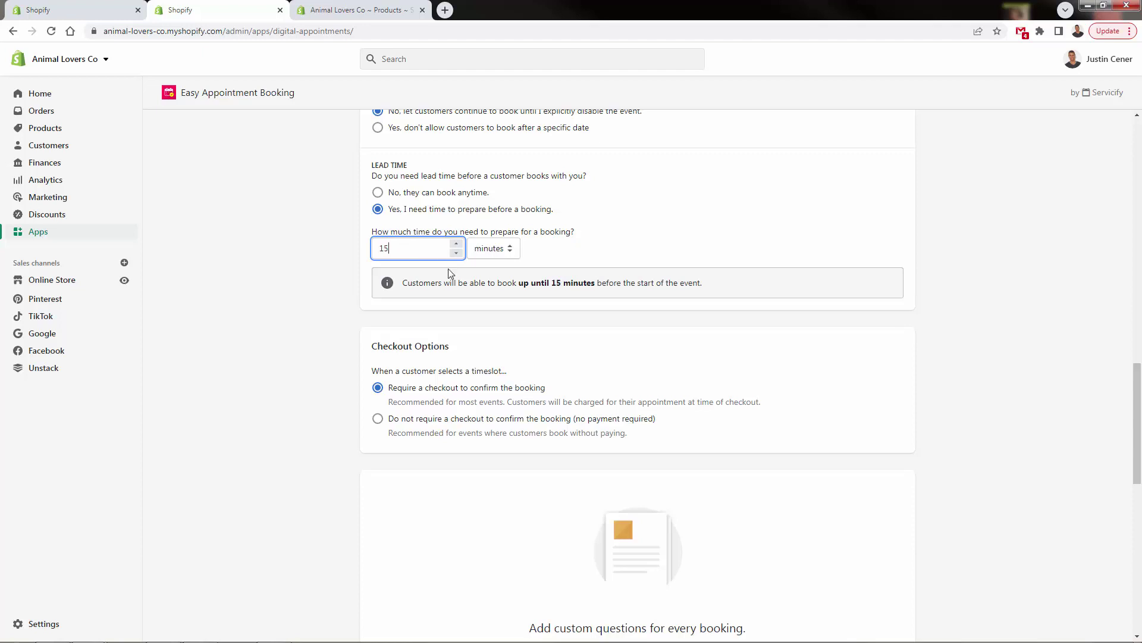
click(294, 346)
key(shift+Tab)
key(Down)
key(Down)
key(Down)
text(24)
click(487, 256)
click(489, 265)
click(496, 250)
click(485, 275)
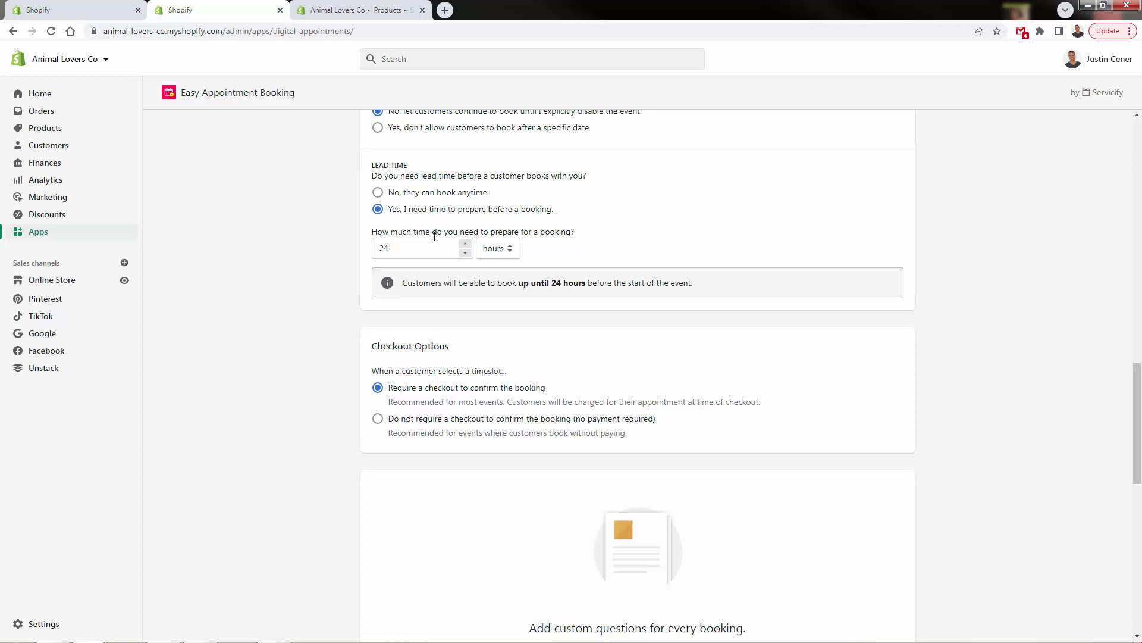
click(387, 195)
- Keep 'Require a checkout' selected as the checkout option for bookings
scroll(340, 505, down, 1)
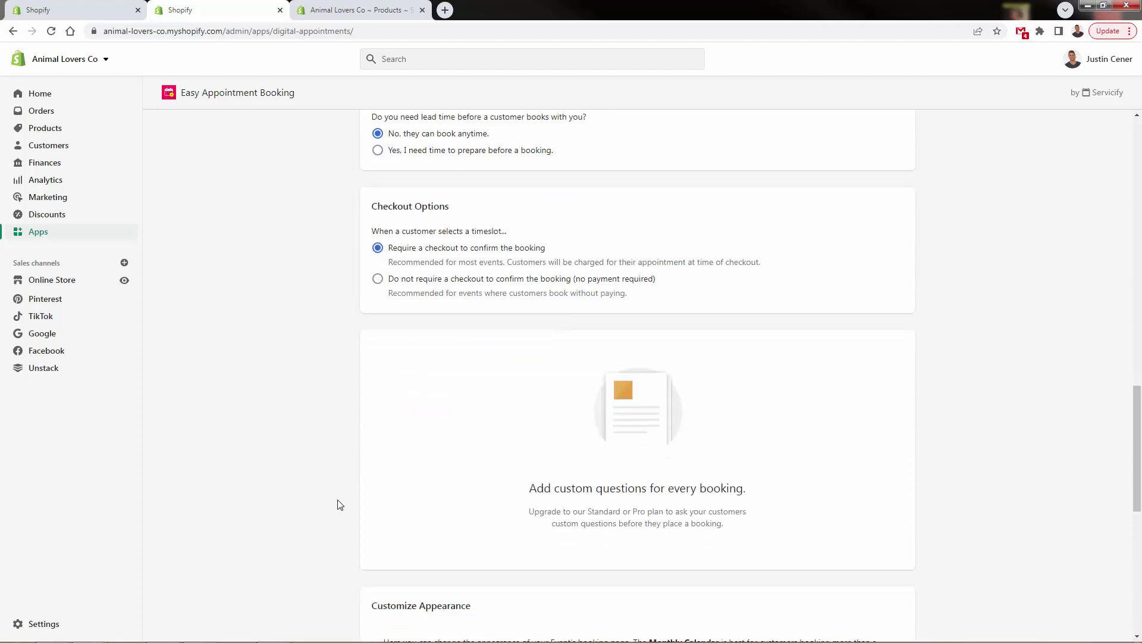
scroll(363, 357, down, 2)
scroll(395, 250, up, 2)
click(377, 278)
click(377, 247)
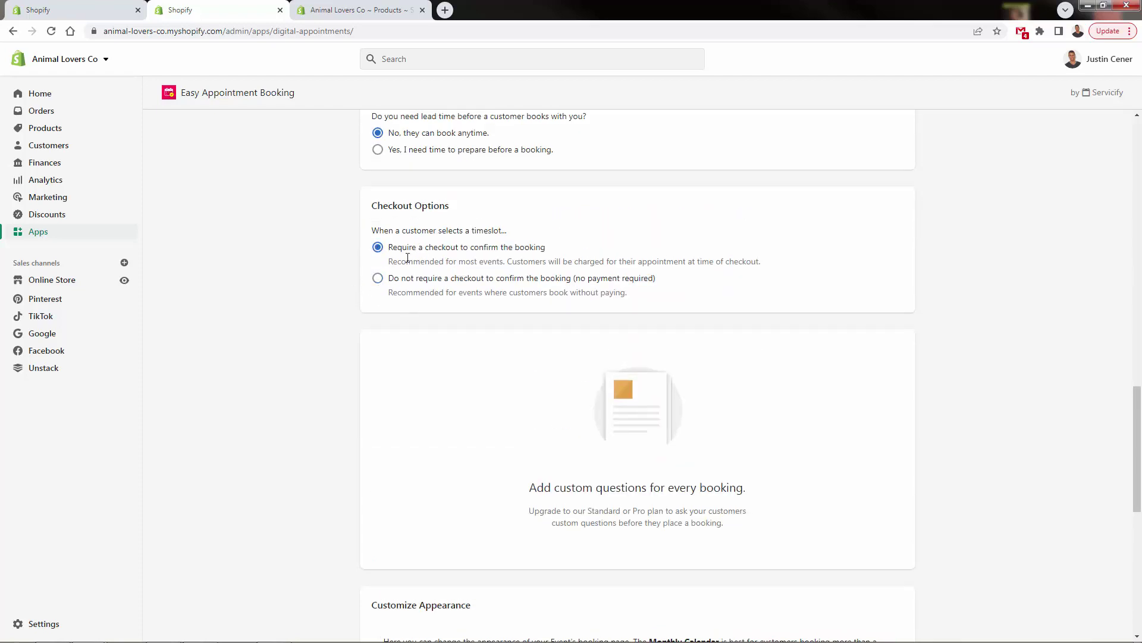
drag(428, 247, 536, 276)
click(536, 277)
click(378, 247)
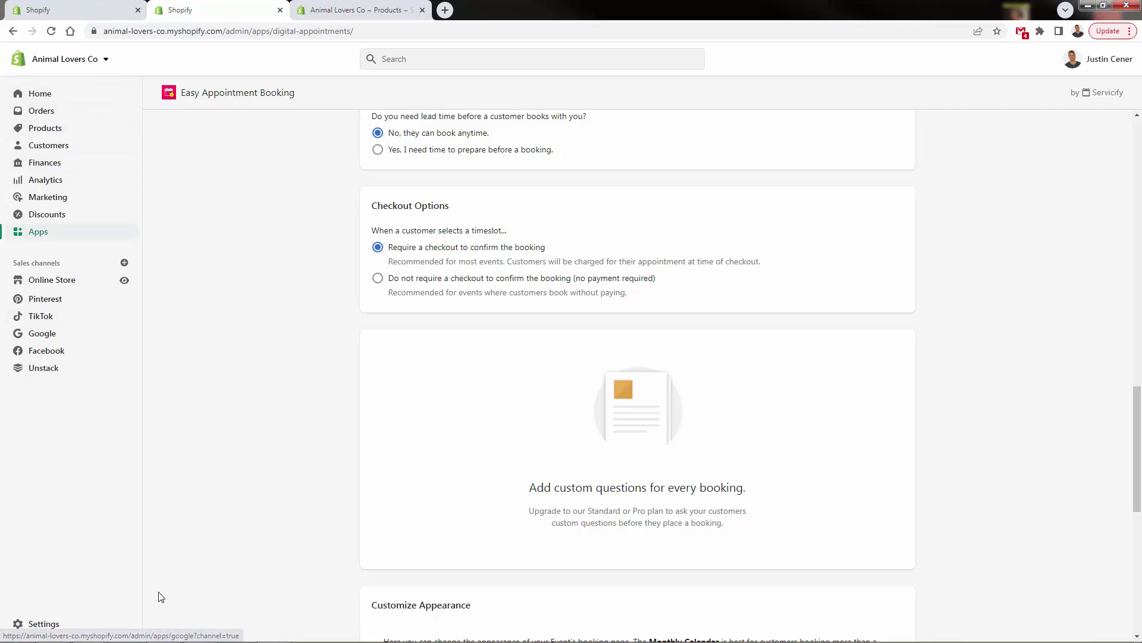
- Review the custom questions upgrade note and scroll down to Customize Appearance
scroll(191, 382, down, 3)
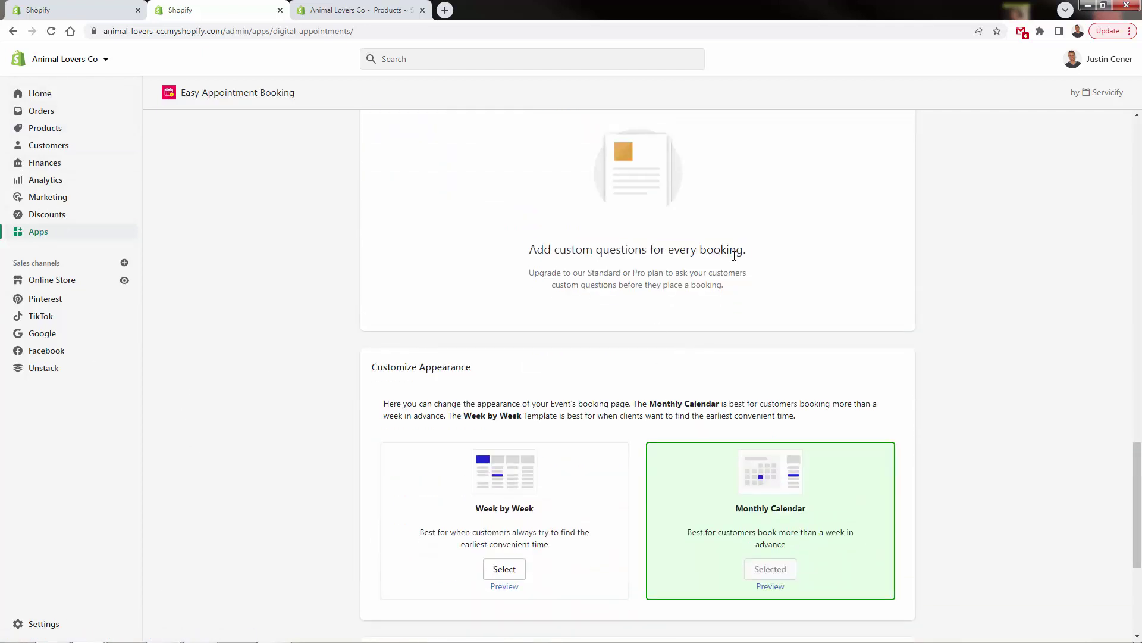
drag(736, 273, 725, 287)
scroll(629, 241, down, 1)
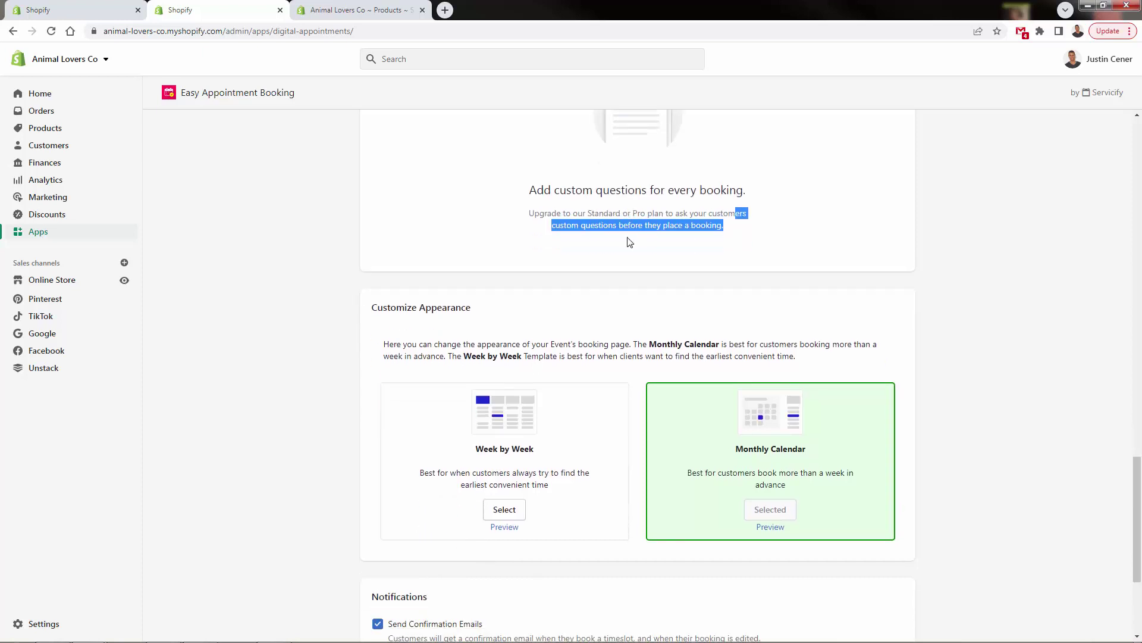
scroll(629, 241, up, 2)
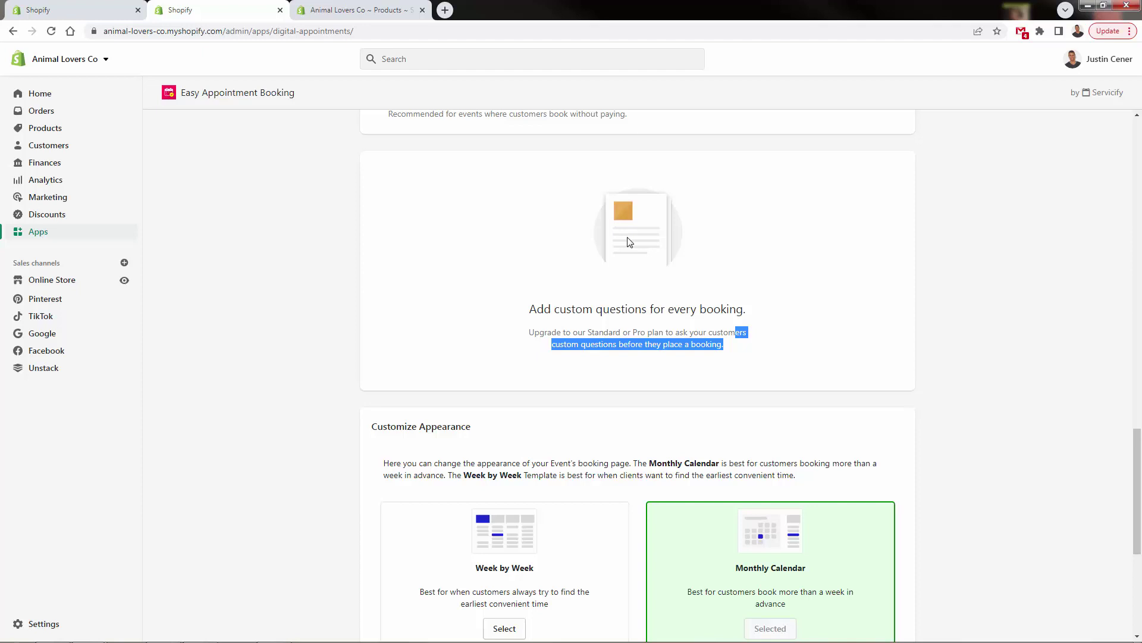
click(625, 359)
scroll(624, 360, down, 4)
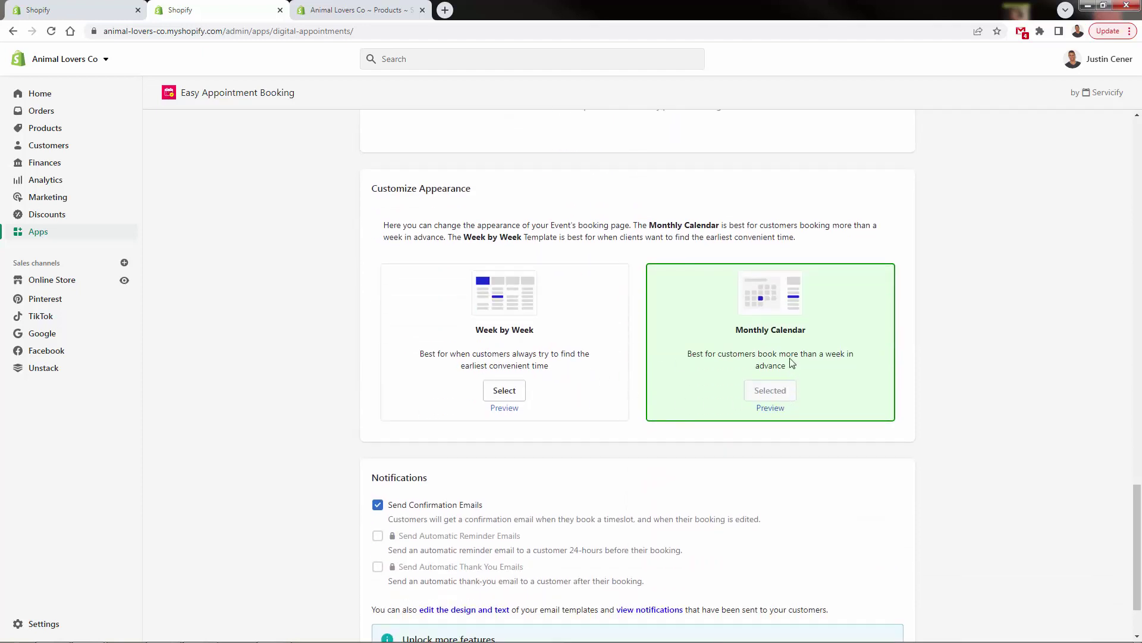
- Preview the Monthly Calendar and Week by Week booking page layouts
click(772, 408)
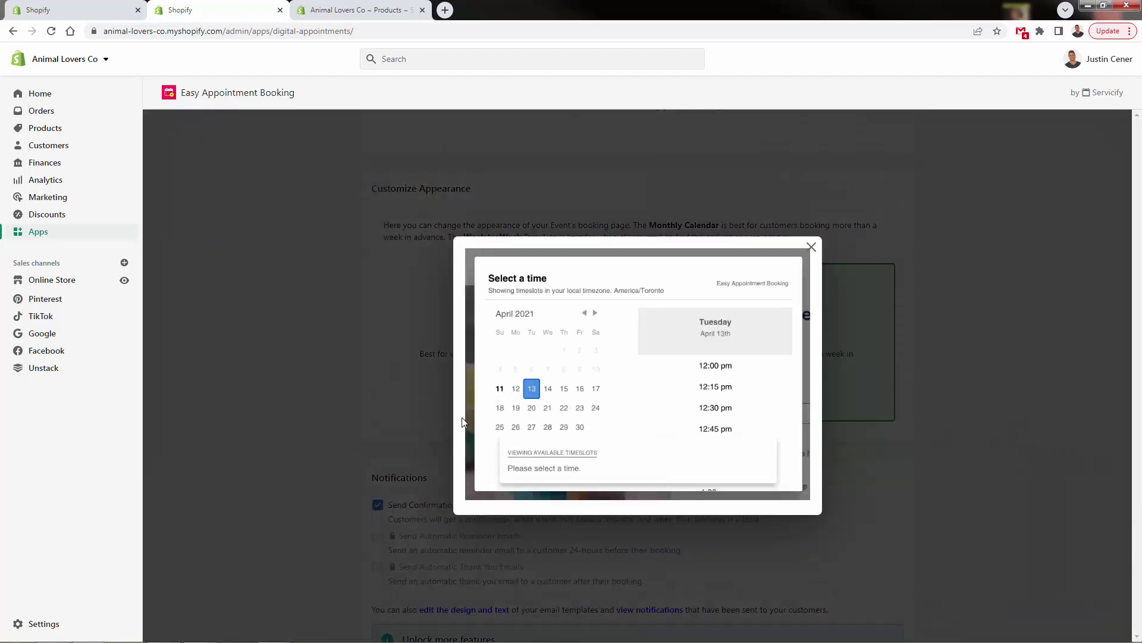
click(811, 247)
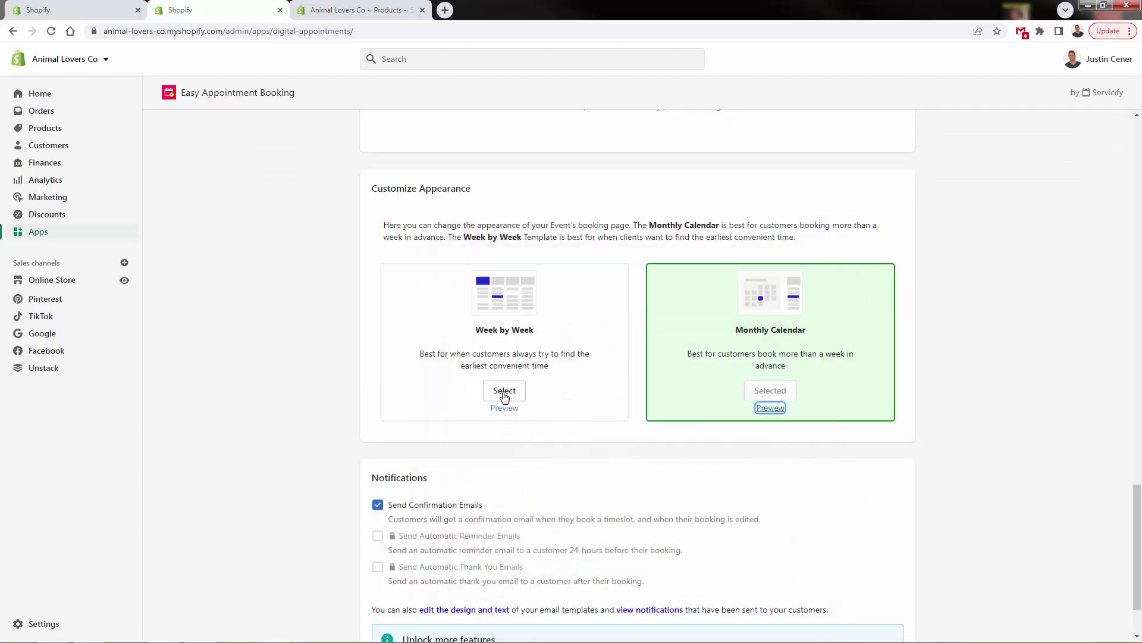
click(501, 409)
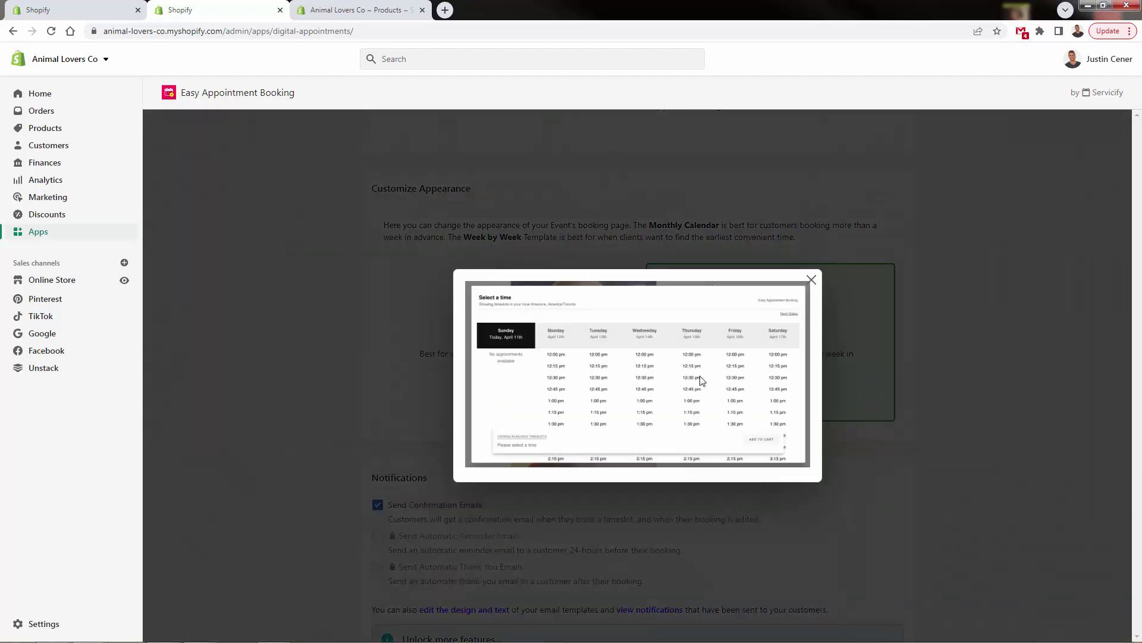
click(811, 279)
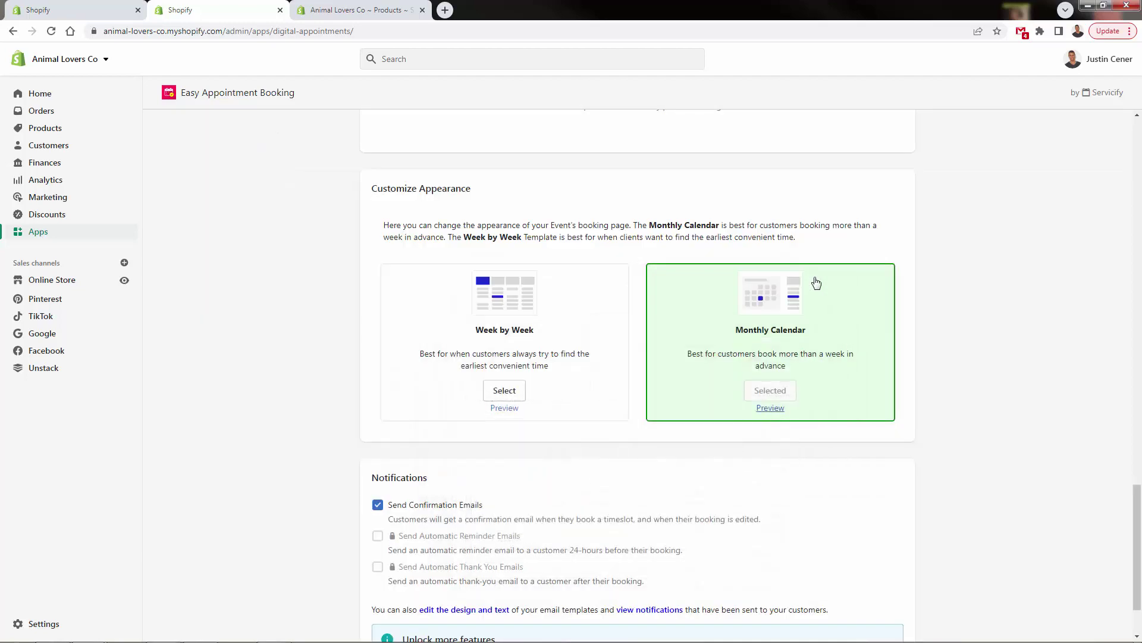
click(774, 410)
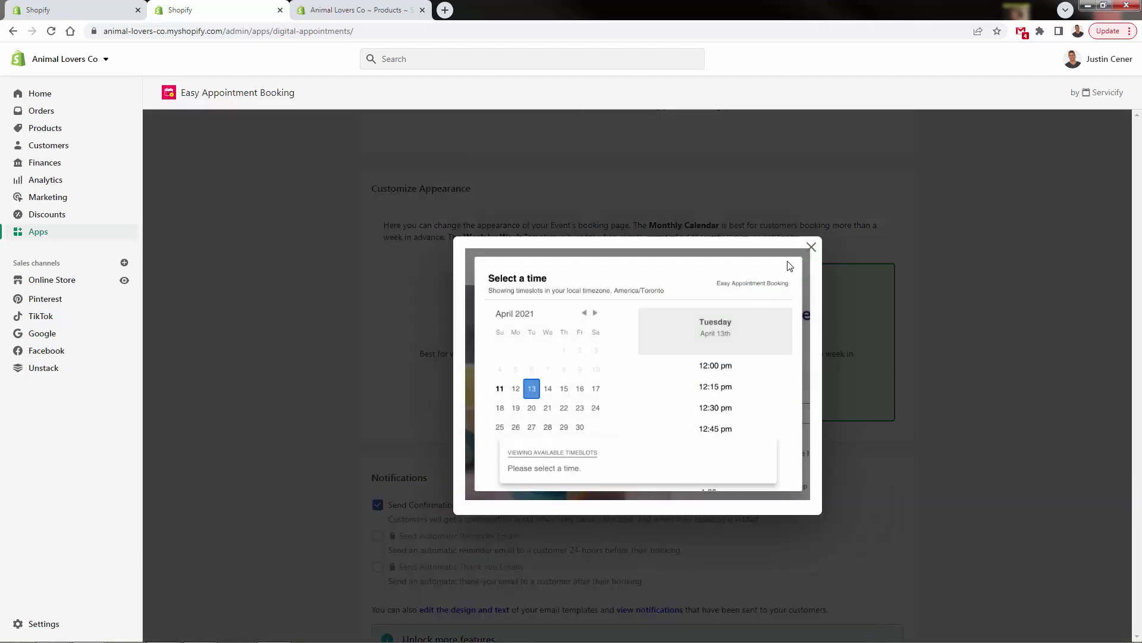
click(806, 263)
- Choose the Monthly Calendar layout and save the event
click(503, 391)
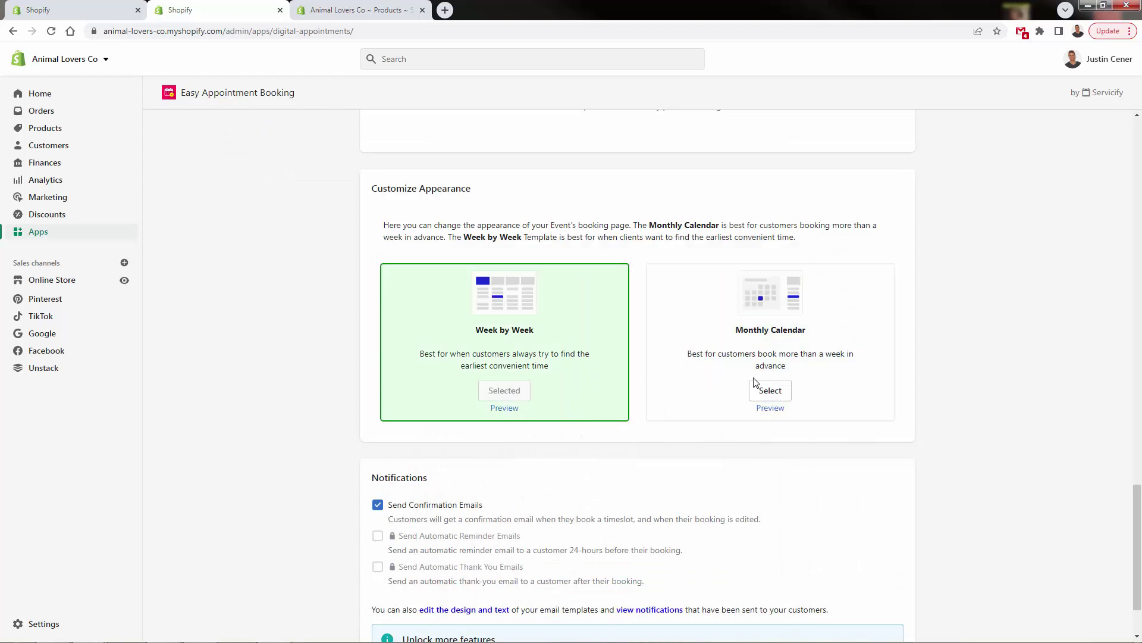
click(773, 392)
scroll(726, 373, down, 2)
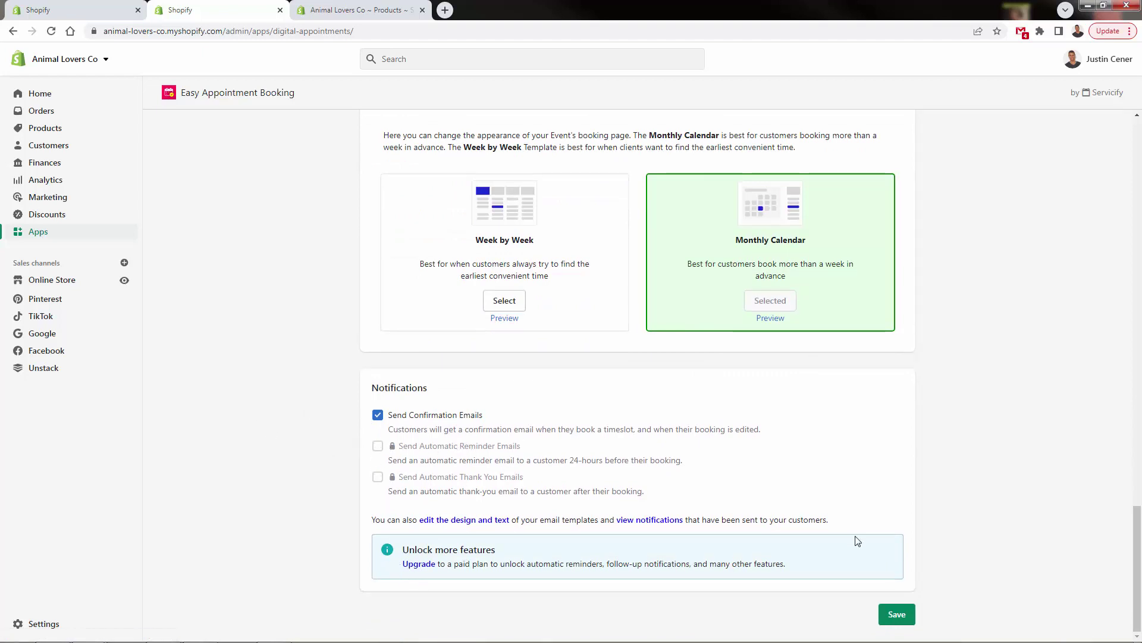
click(902, 617)
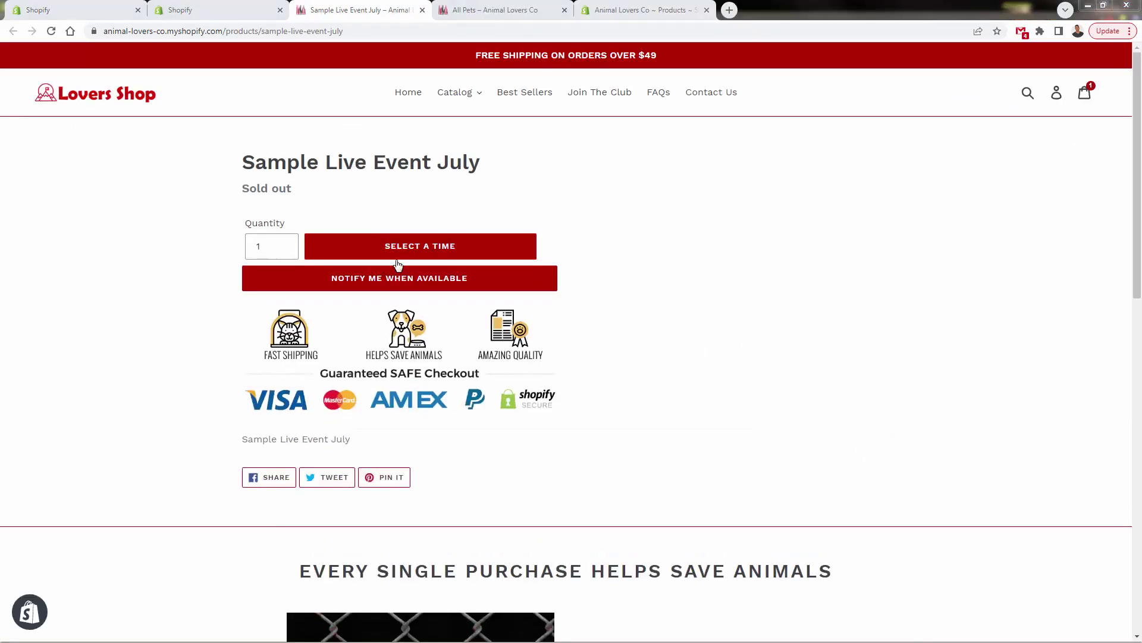
- Pick the 12:00 PM slot on May 16, then cancel it and close the booking window
click(396, 246)
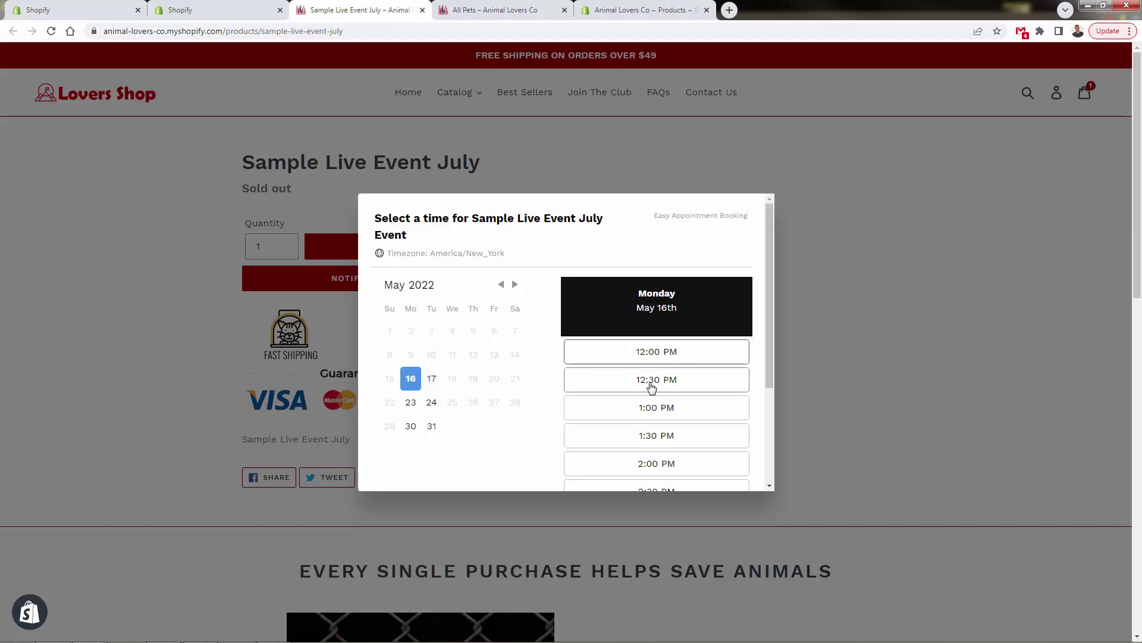
scroll(658, 433, down, 3)
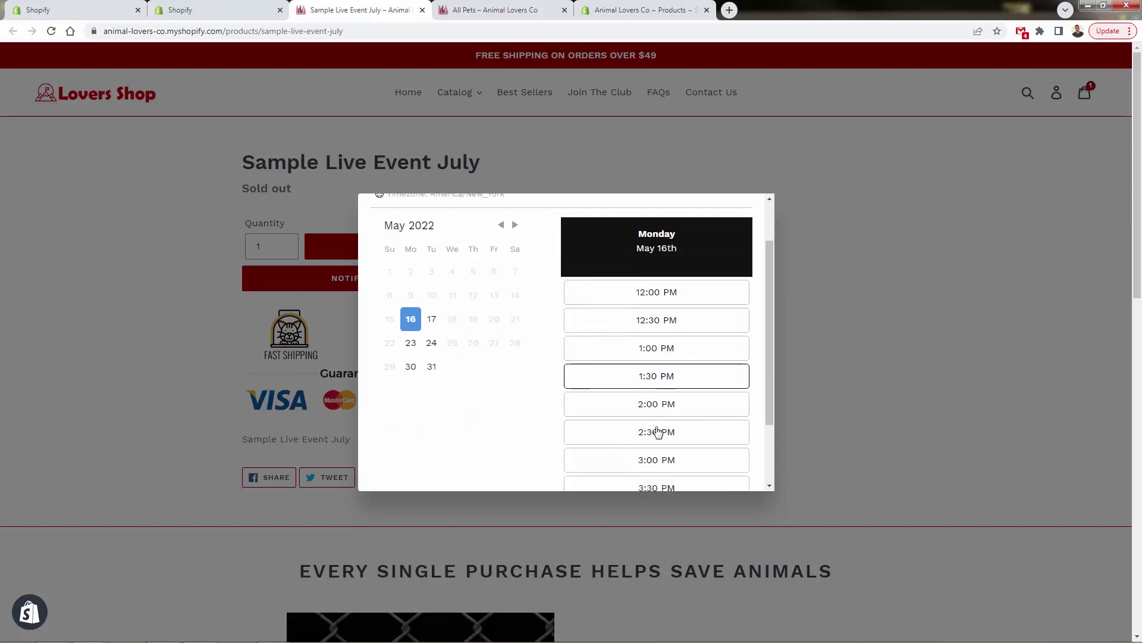
scroll(651, 417, up, 3)
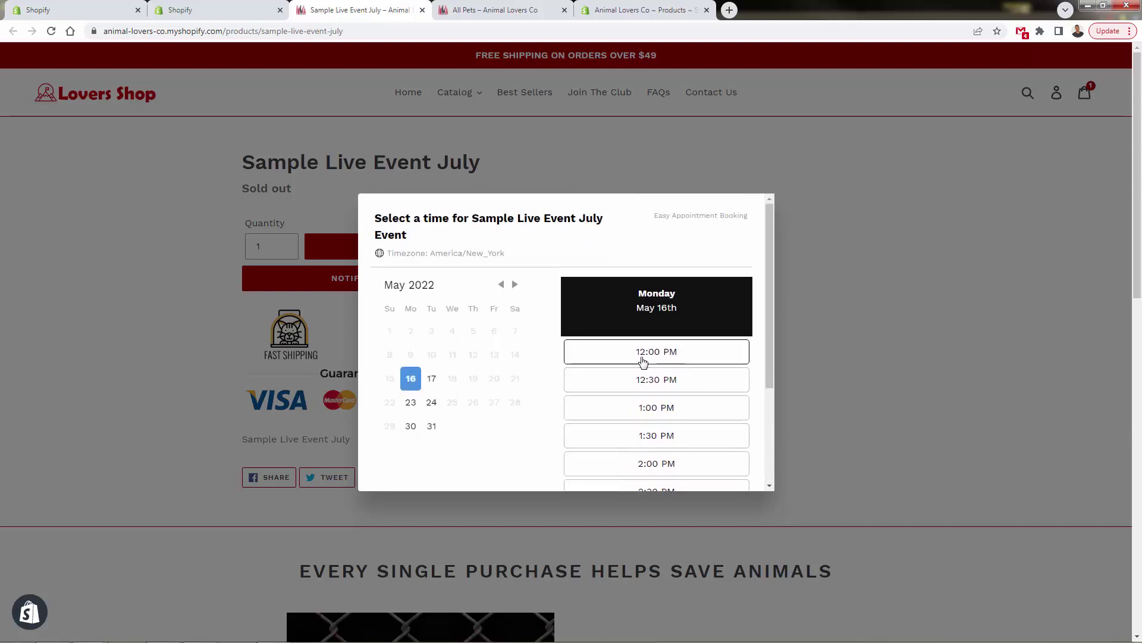
click(643, 357)
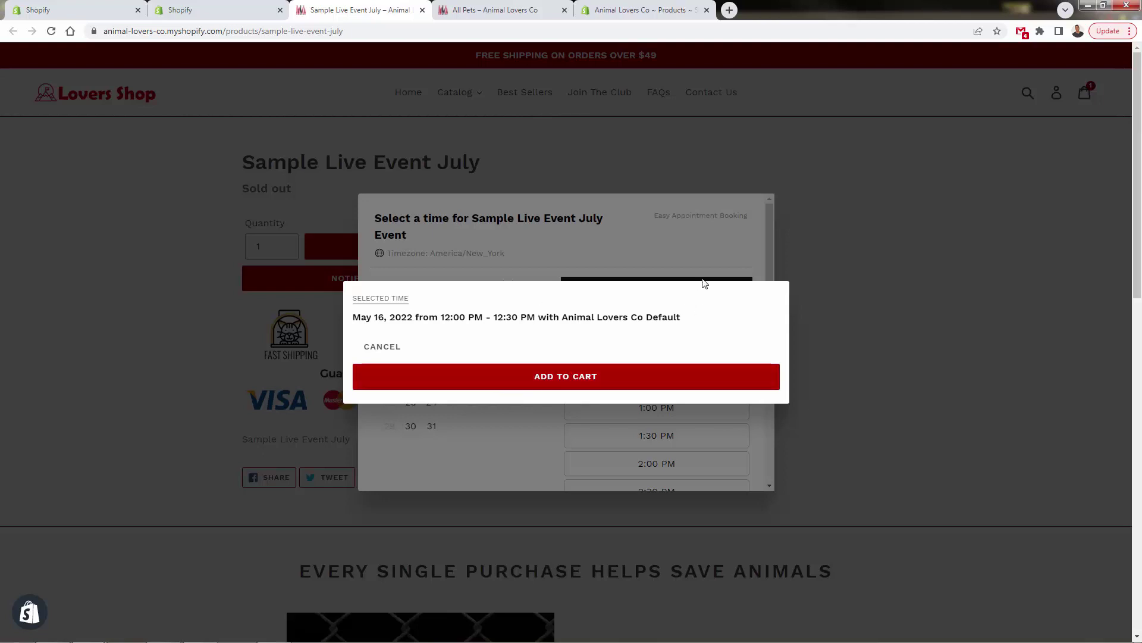
click(818, 220)
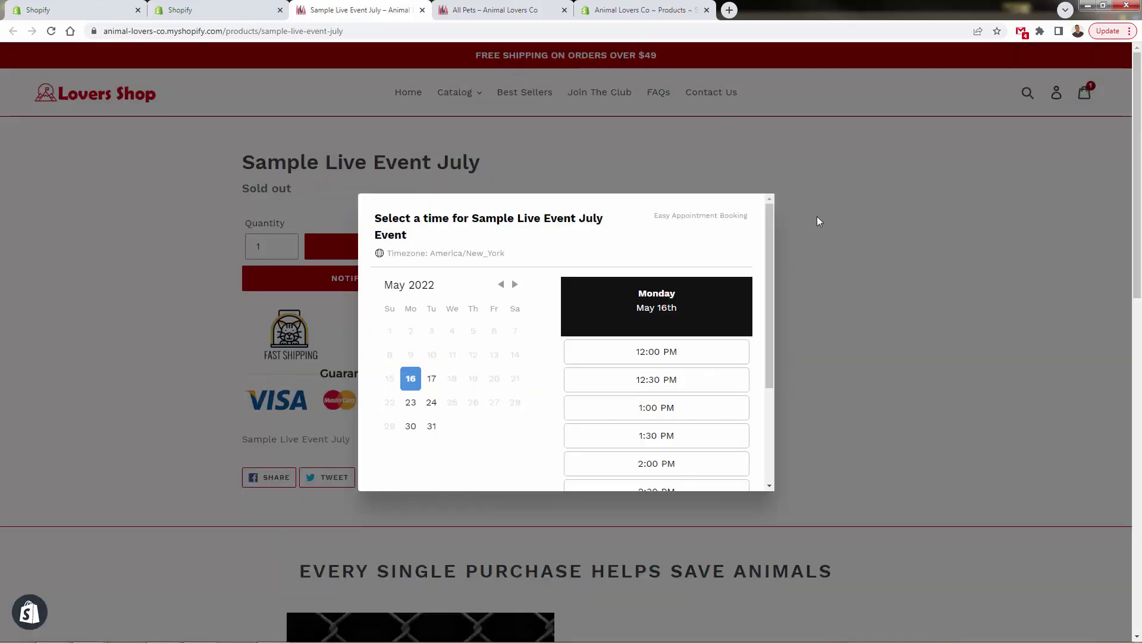
click(808, 198)
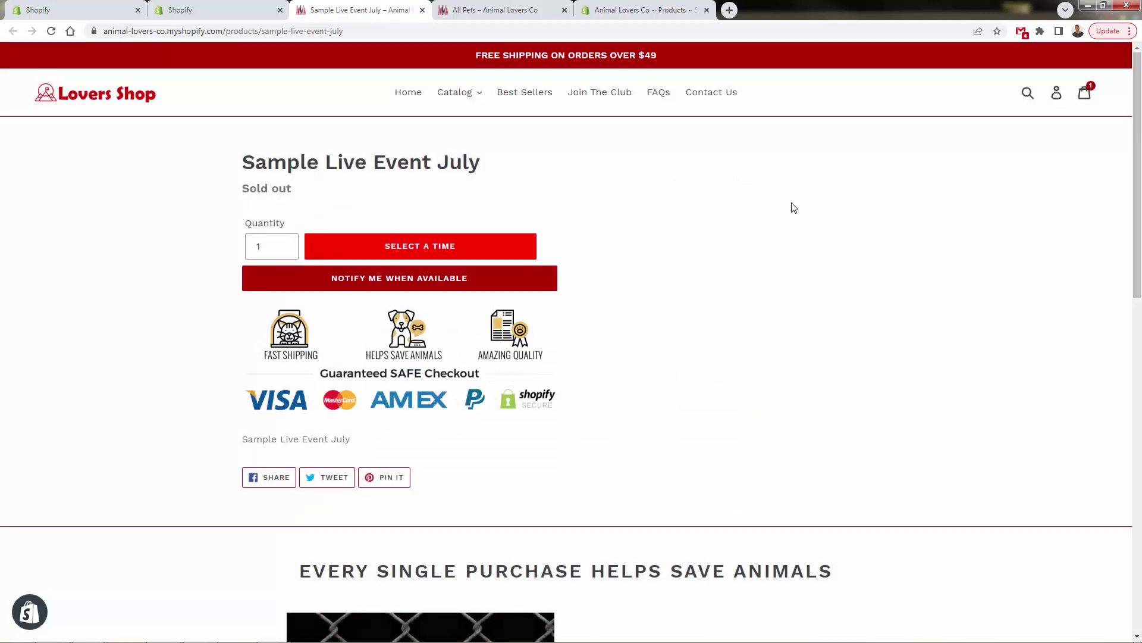
- Dismiss the event-created notice, review the Book Now widget settings, then go to Custom Fields
click(173, 7)
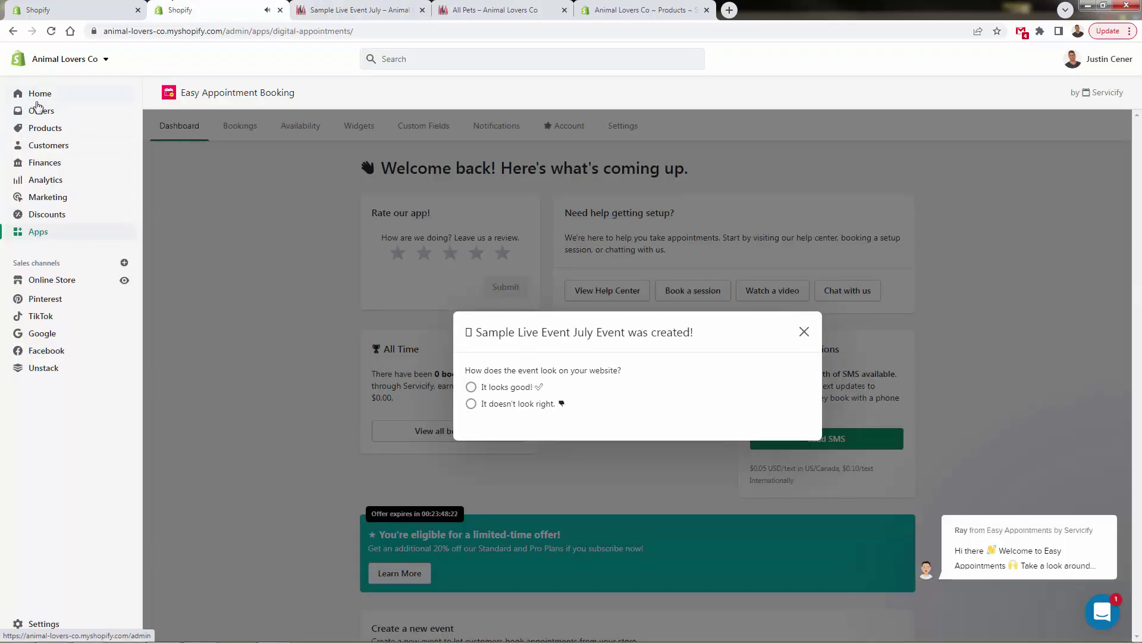
click(803, 331)
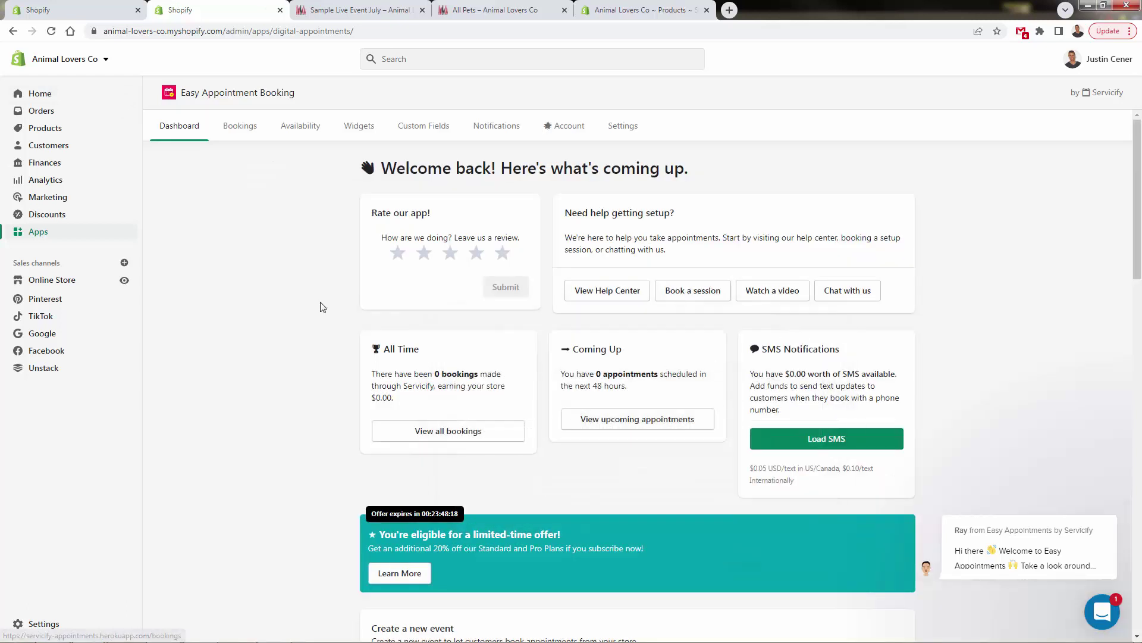
click(354, 137)
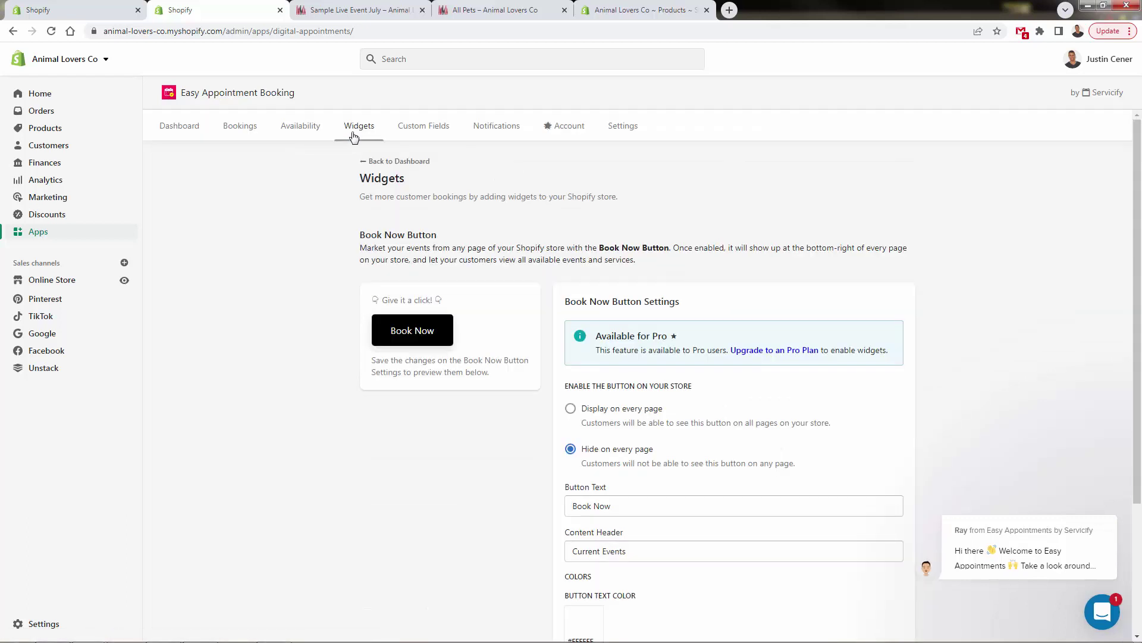
scroll(303, 338, down, 2)
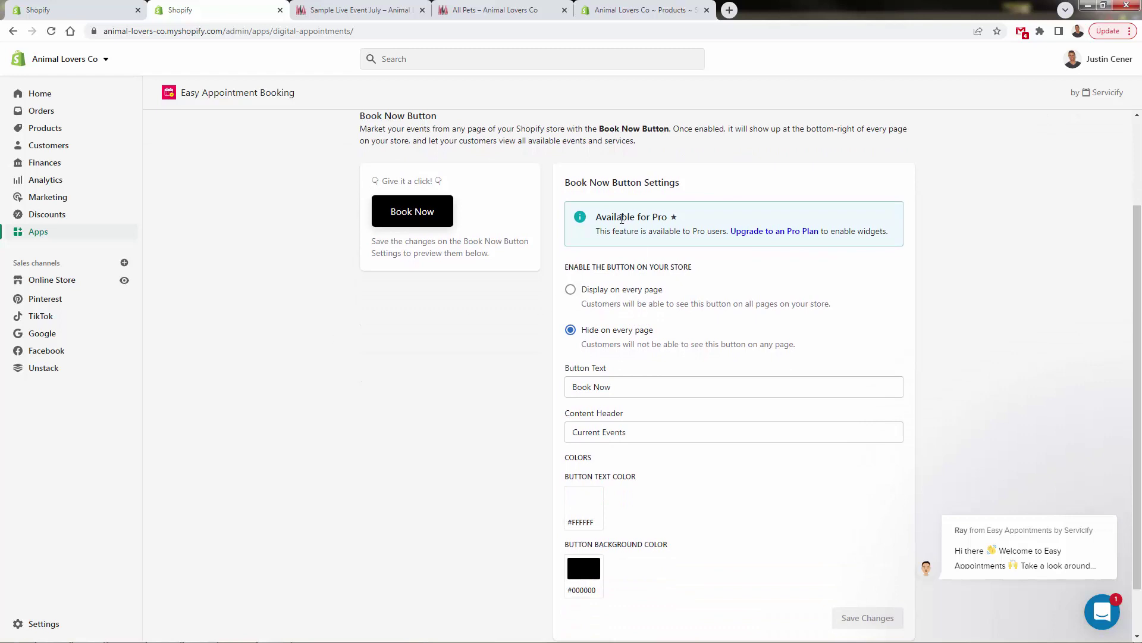
scroll(566, 387, up, 2)
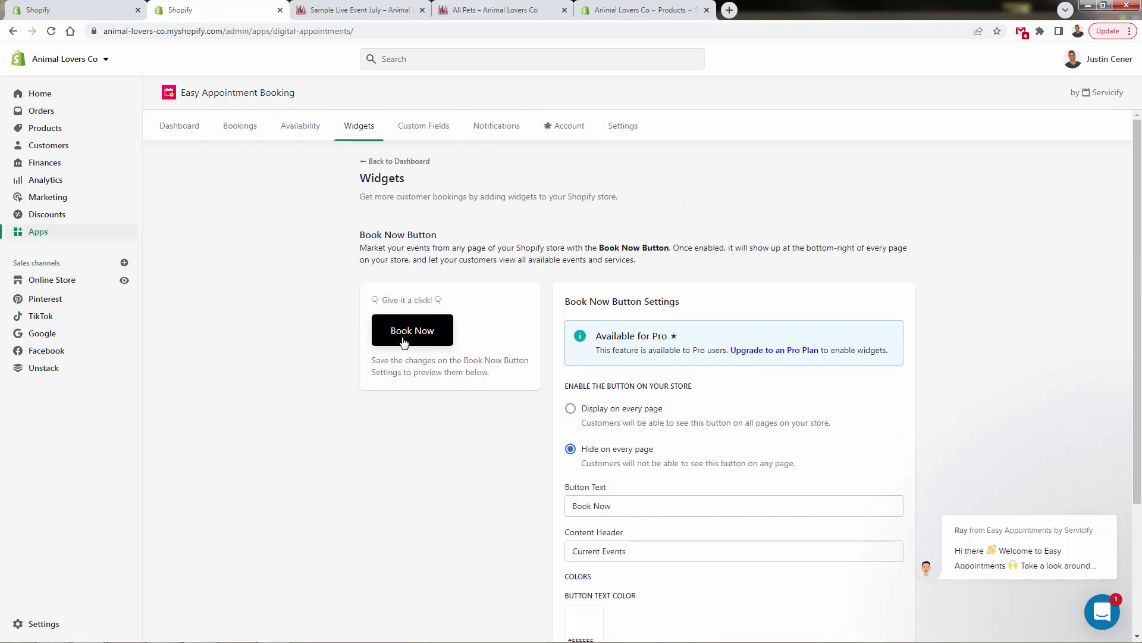
click(409, 134)
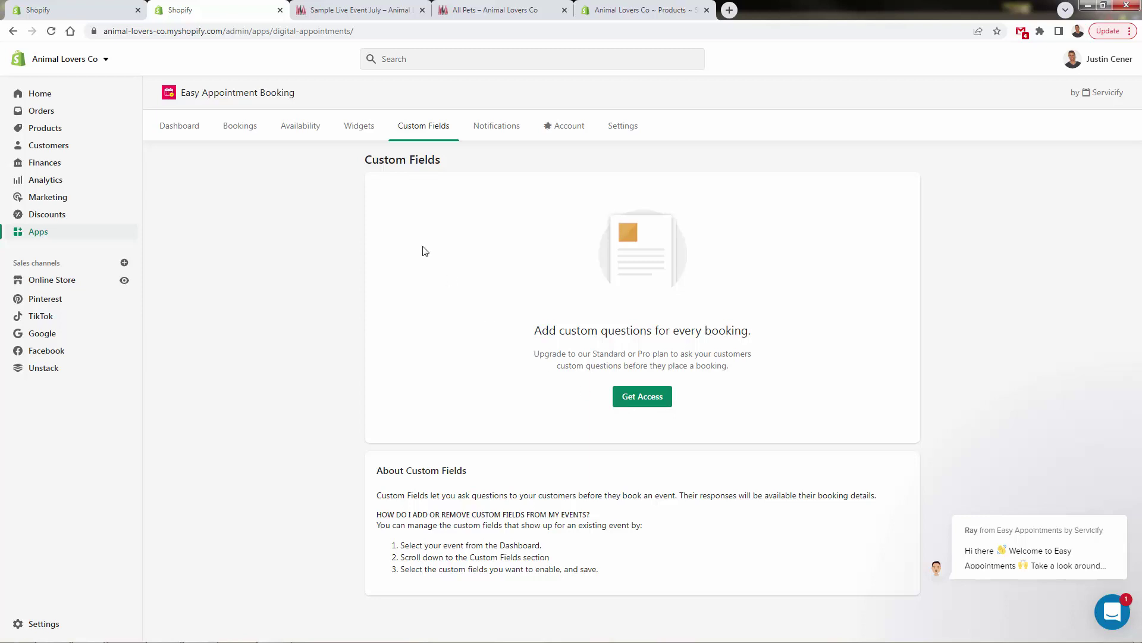
- Move from the Custom Fields page to the Customer Notifications page
triple_click(389, 161)
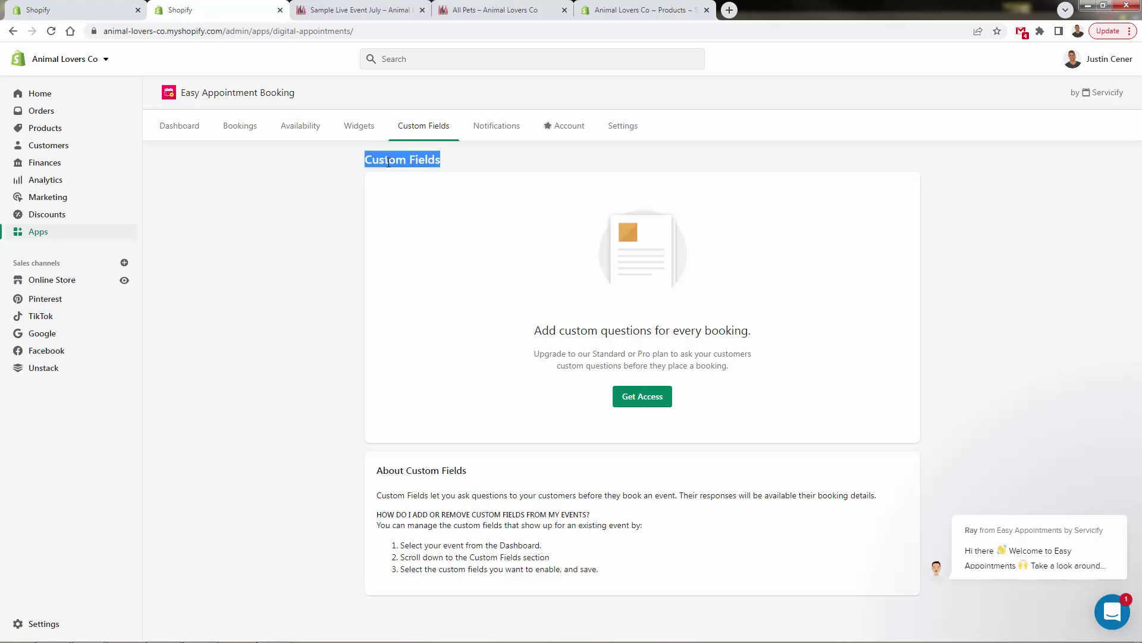
click(388, 162)
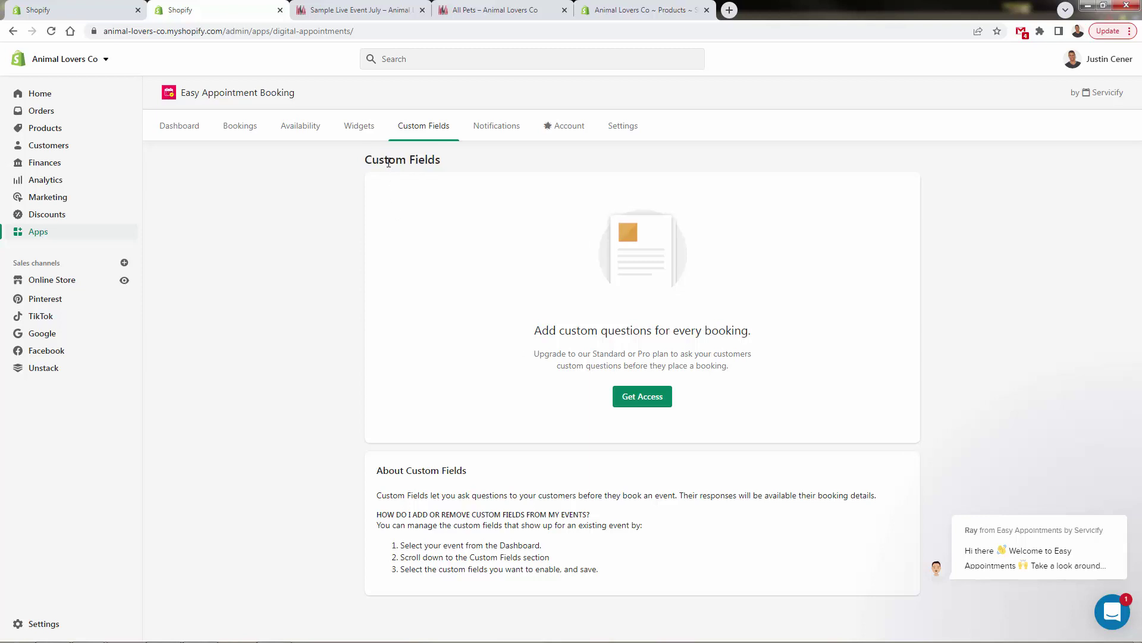
click(480, 136)
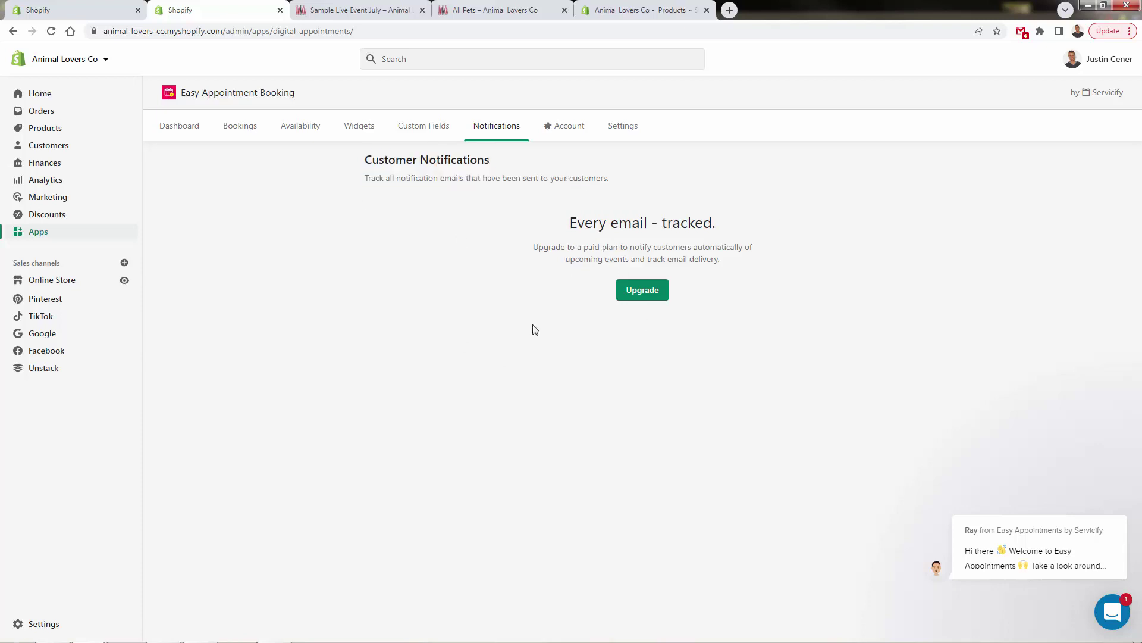
click(632, 131)
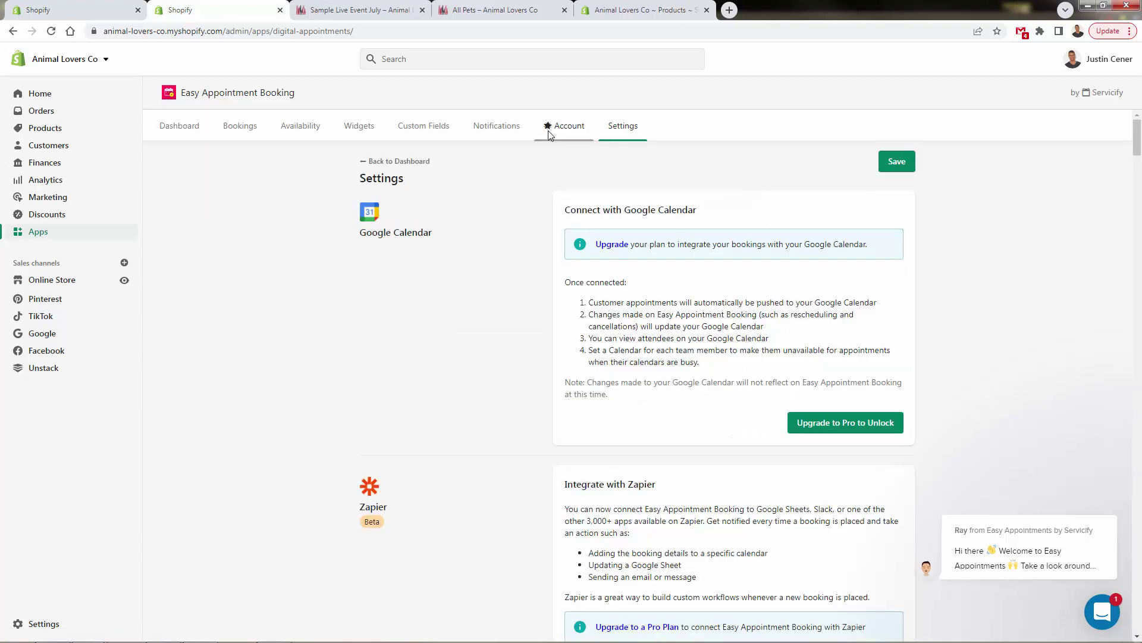
scroll(452, 286, down, 1)
scroll(461, 288, up, 1)
scroll(482, 310, down, 7)
scroll(410, 295, down, 2)
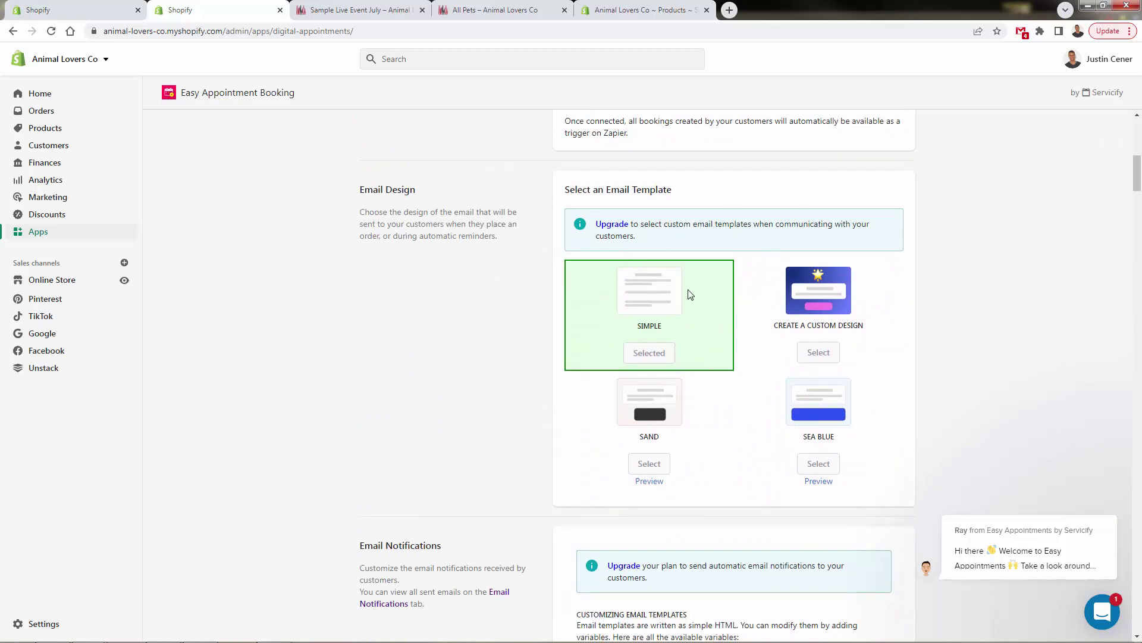
scroll(584, 319, down, 2)
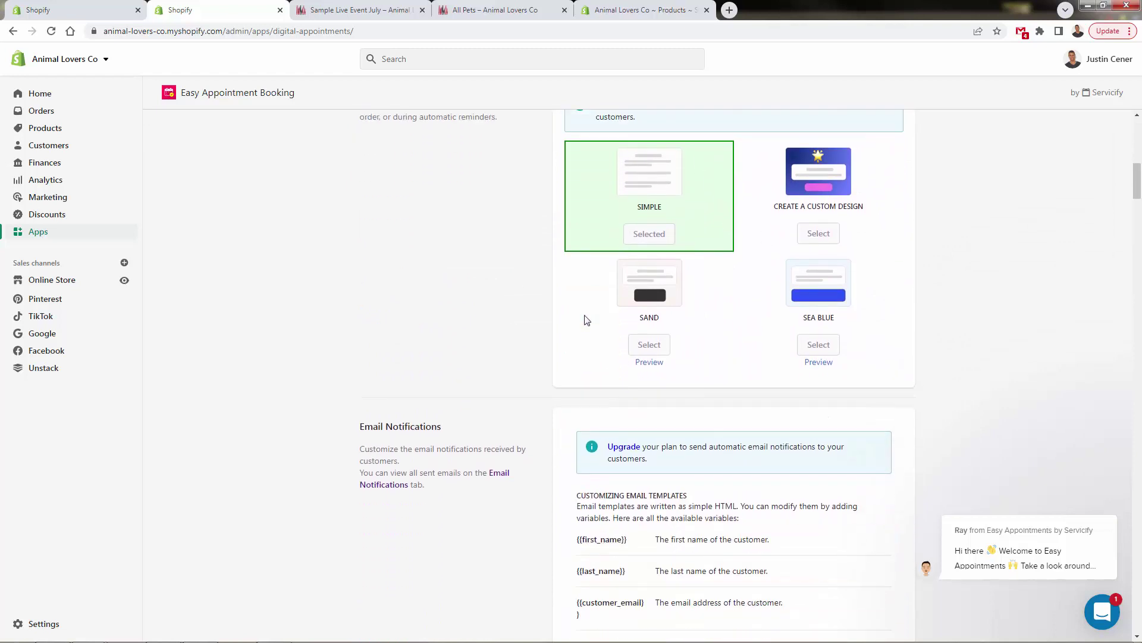
right_click(584, 318)
click(483, 354)
scroll(491, 363, down, 2)
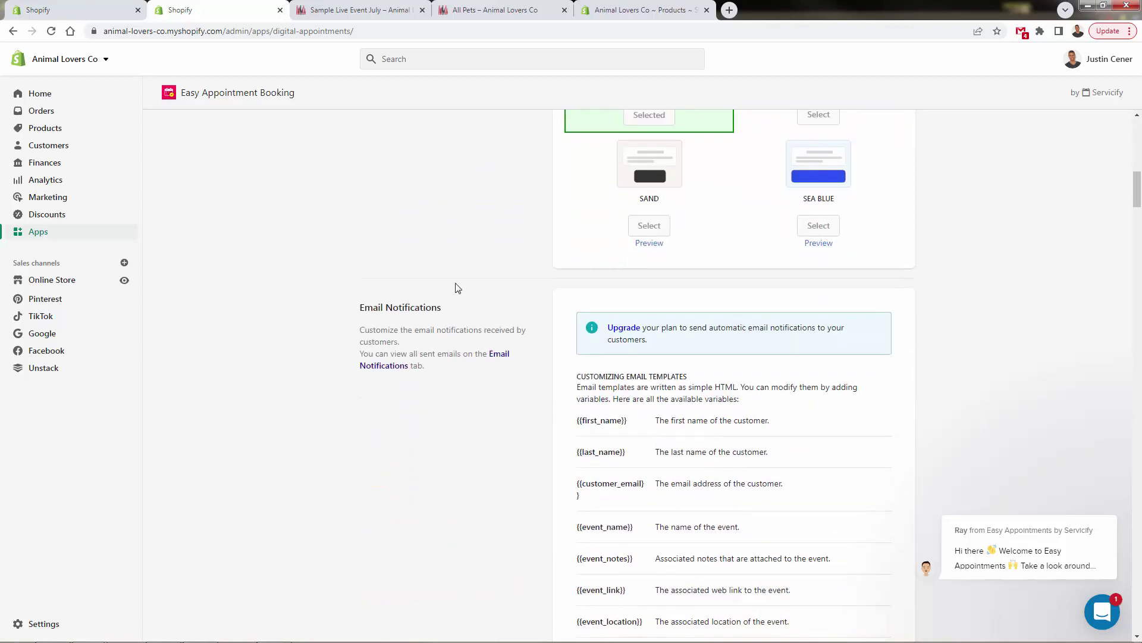
drag(444, 281, 431, 383)
click(449, 405)
scroll(452, 407, down, 20)
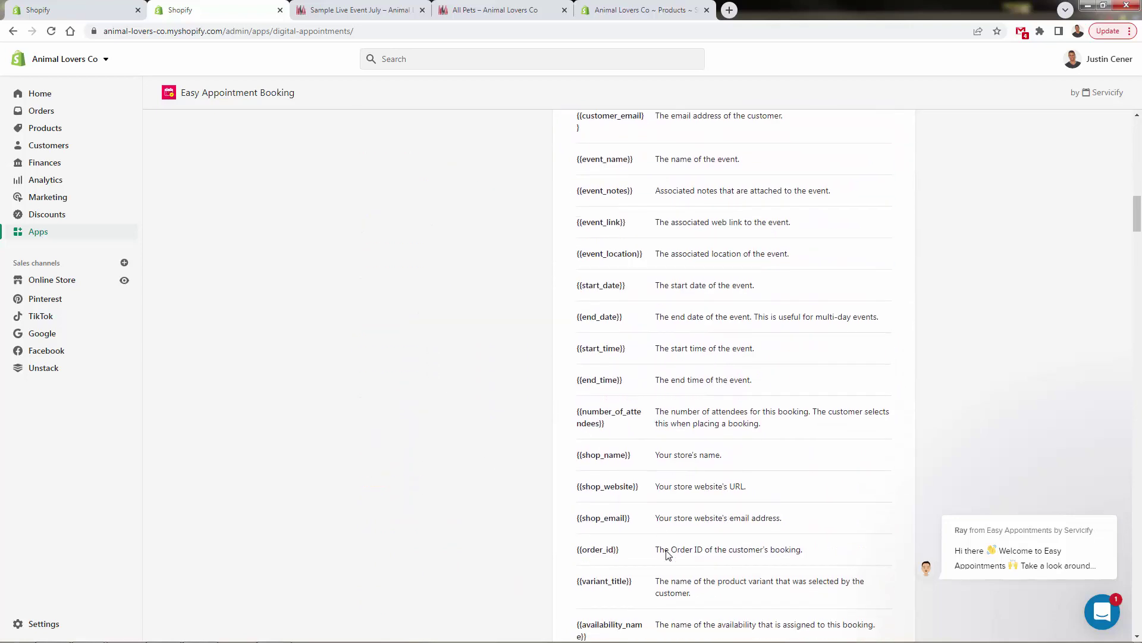
scroll(667, 554, down, 3)
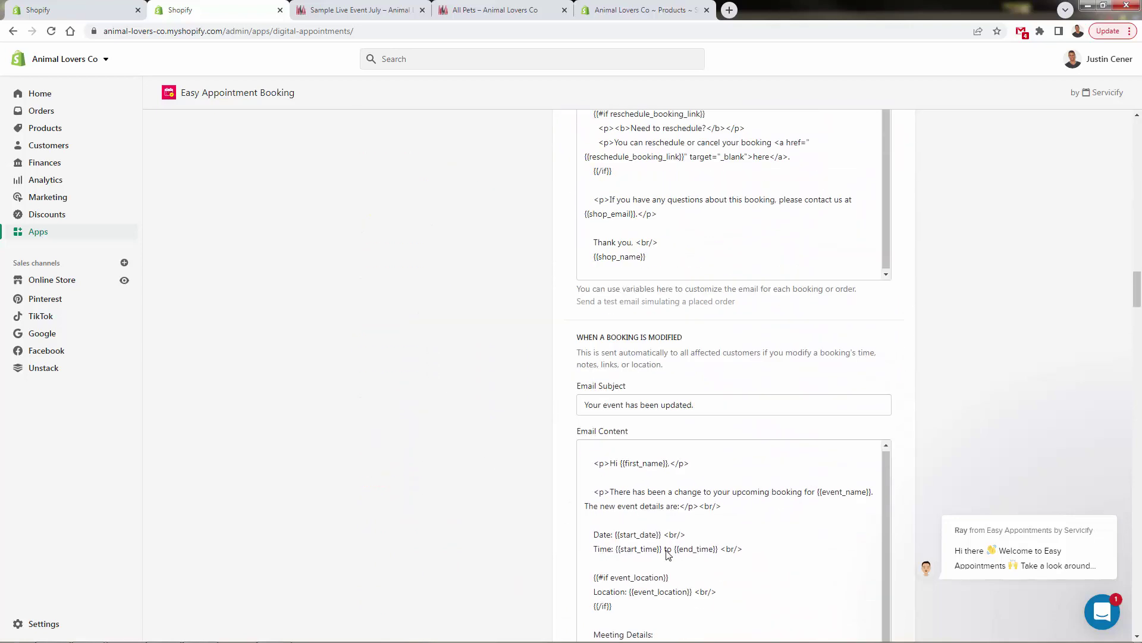
scroll(811, 454, down, 7)
drag(1138, 315, 1123, 104)
- Check the empty Bookings list and Availability page, then scroll the Dashboard to Current Events
click(243, 126)
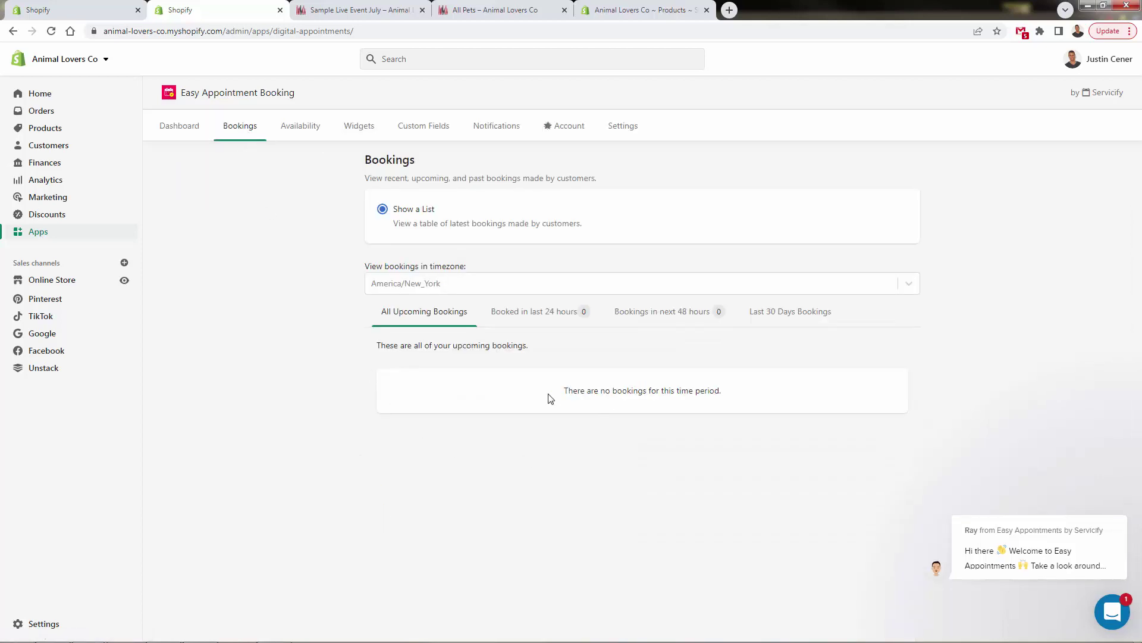
click(298, 126)
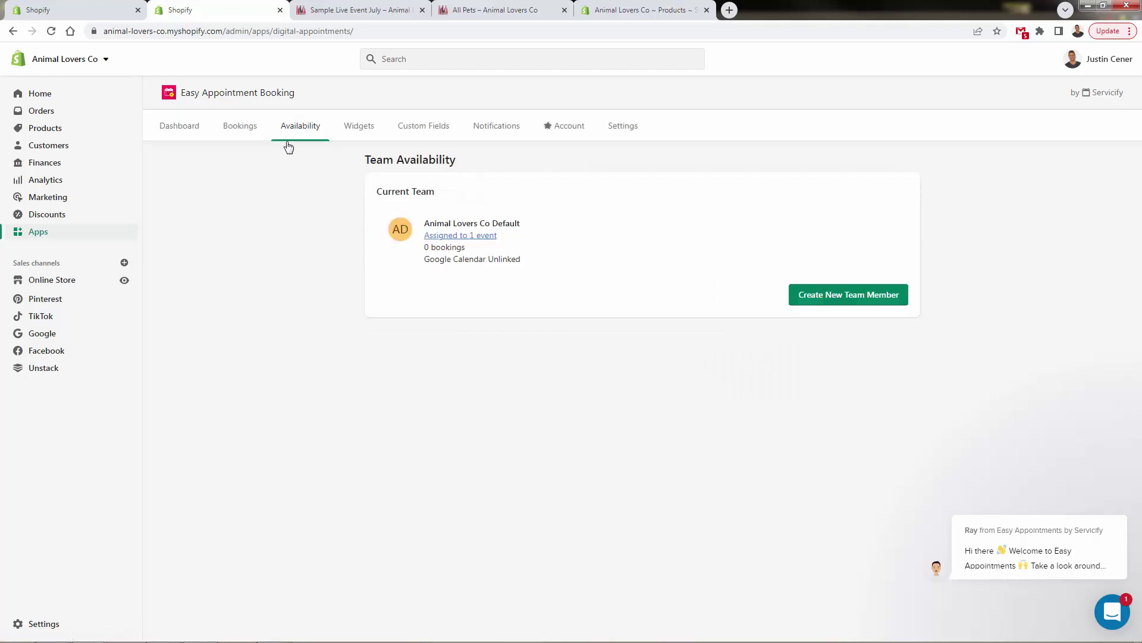
click(189, 132)
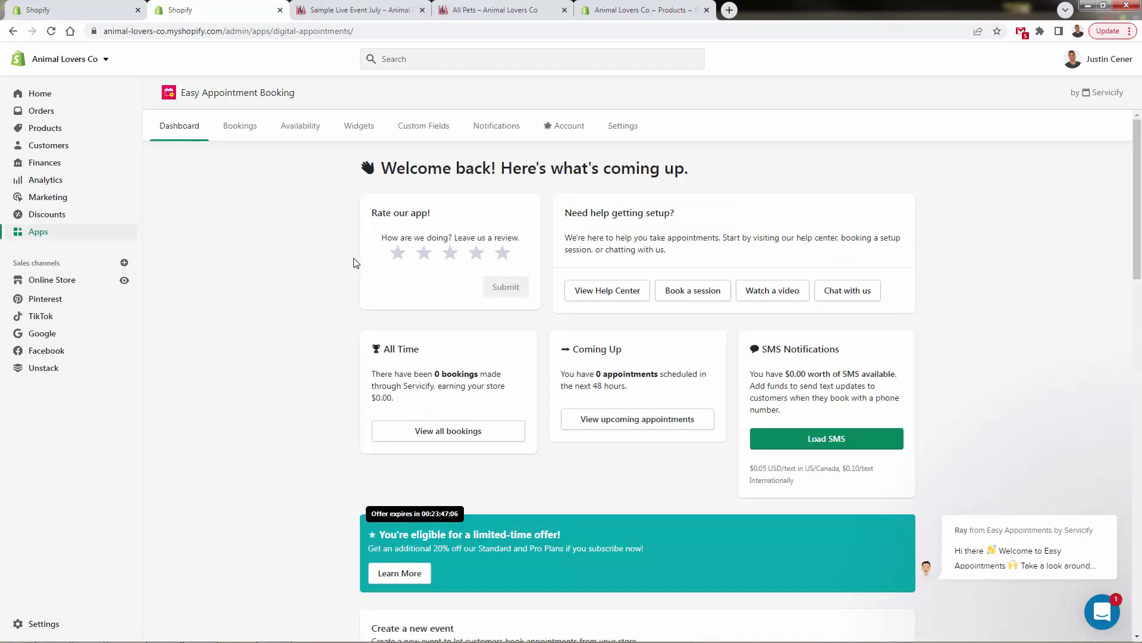
scroll(377, 376, down, 4)
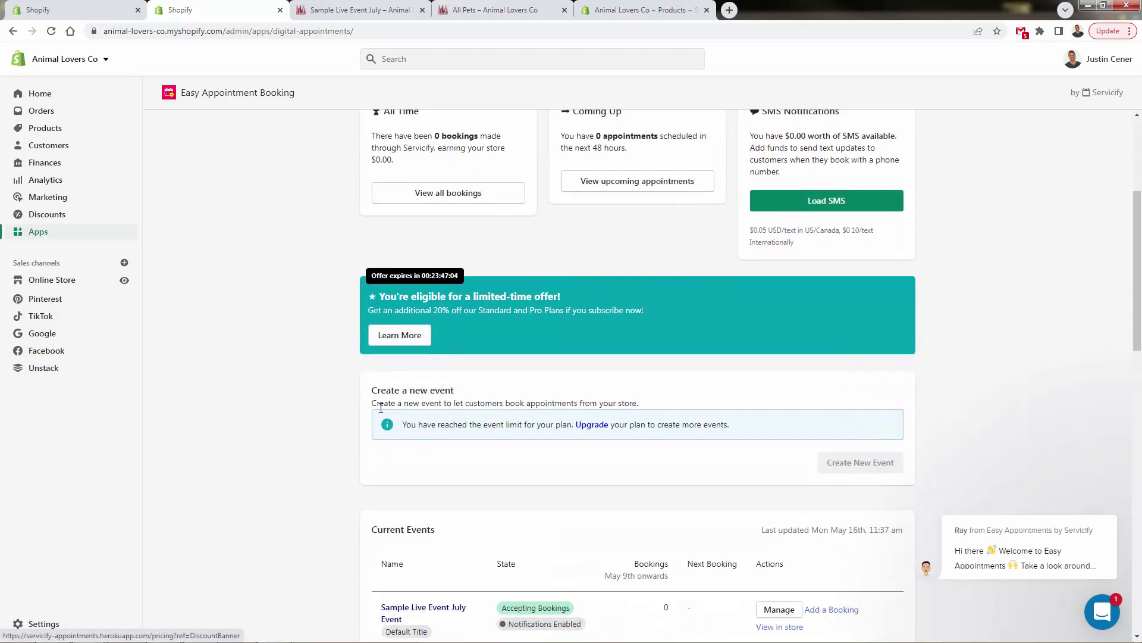
right_click(381, 408)
click(262, 327)
scroll(484, 388, down, 2)
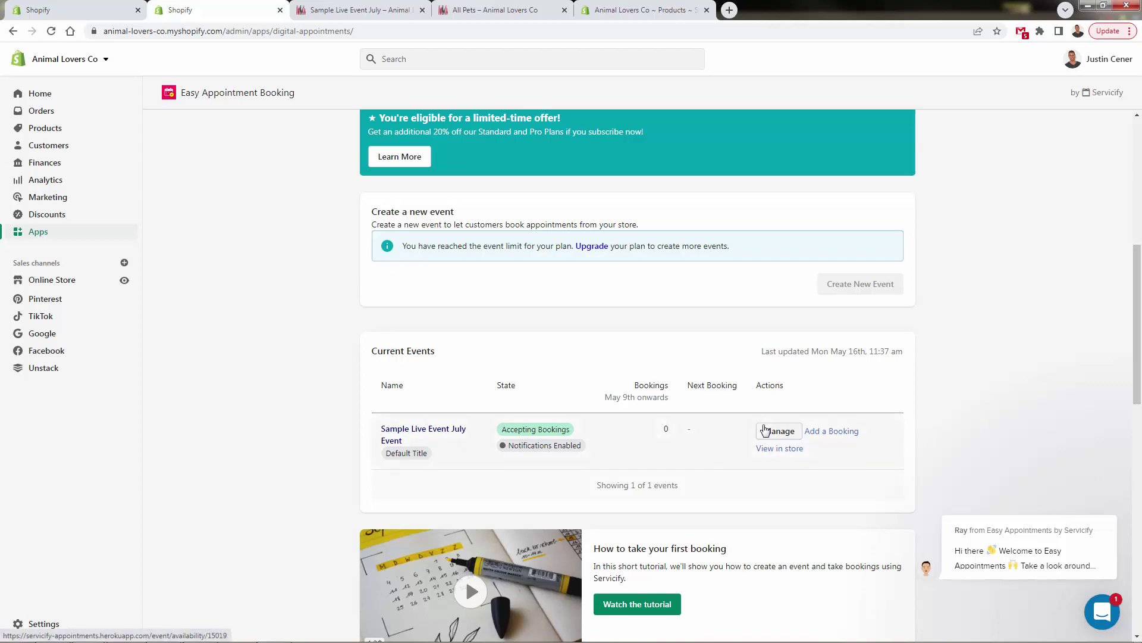
- Open the Sample Live Event July management page and compare it with its storefront product page
click(765, 430)
click(357, 10)
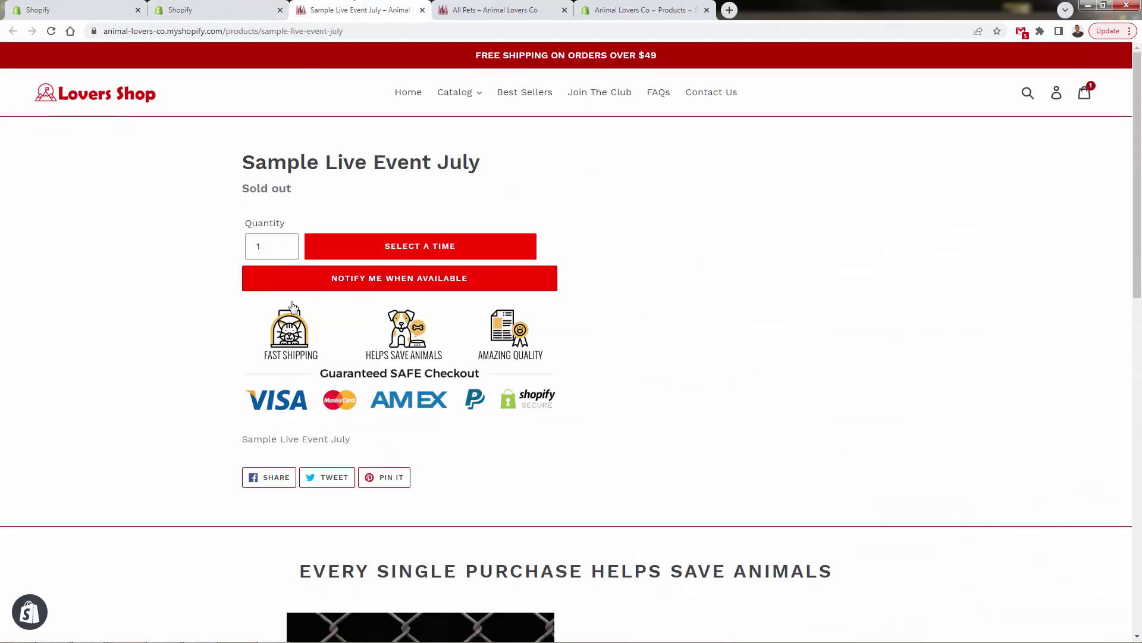
click(227, 5)
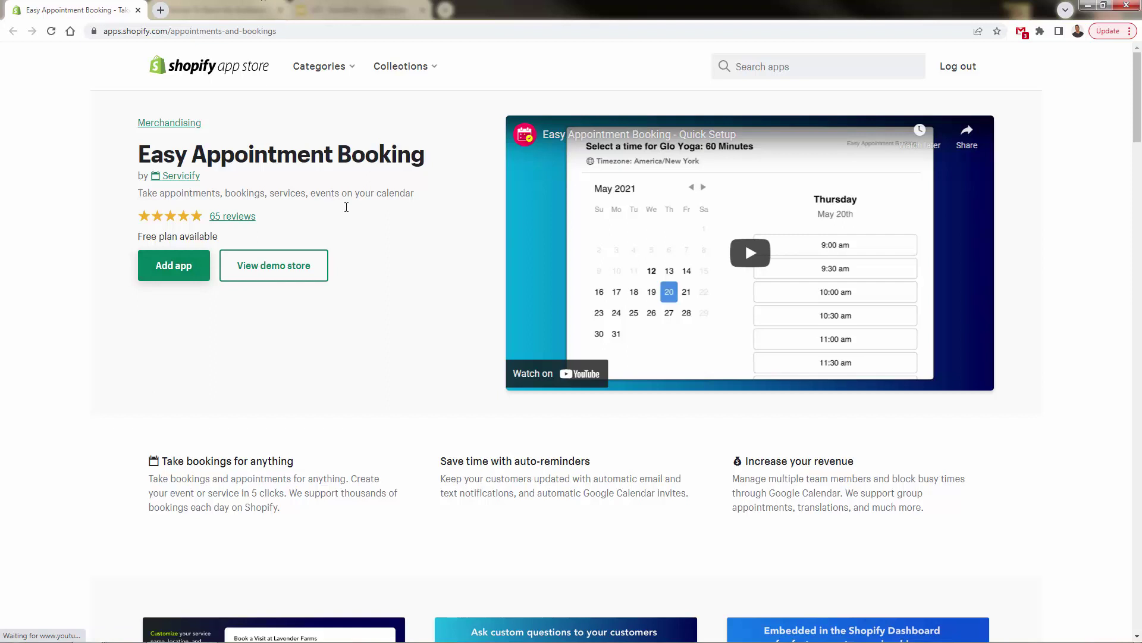
scroll(370, 280, down, 1)
scroll(369, 281, up, 1)
scroll(217, 353, down, 1)
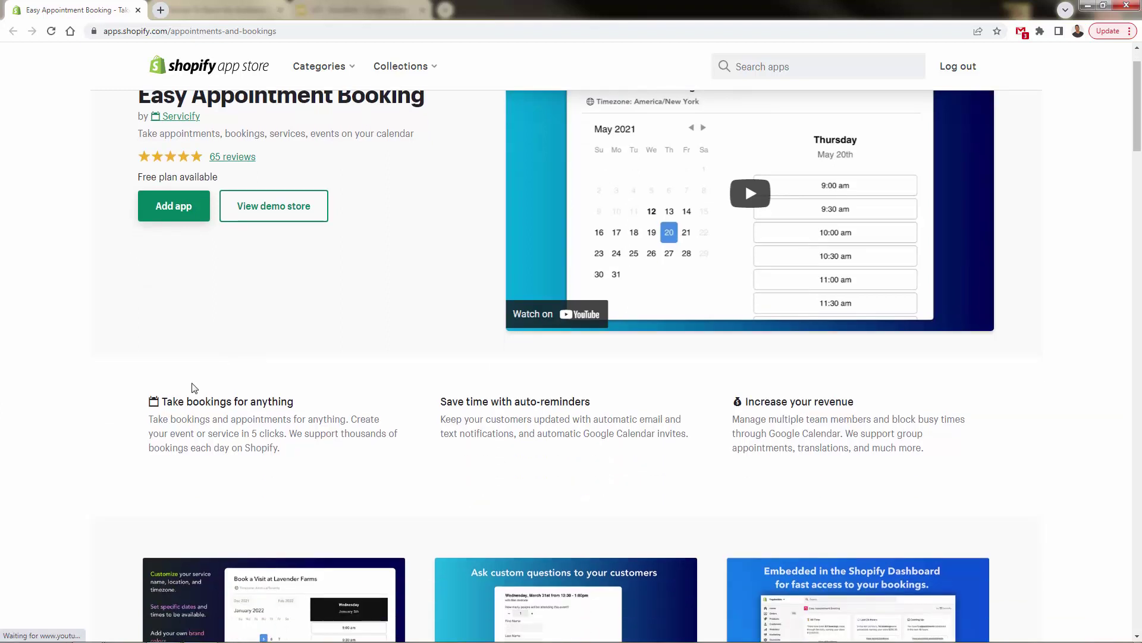
scroll(194, 388, up, 1)
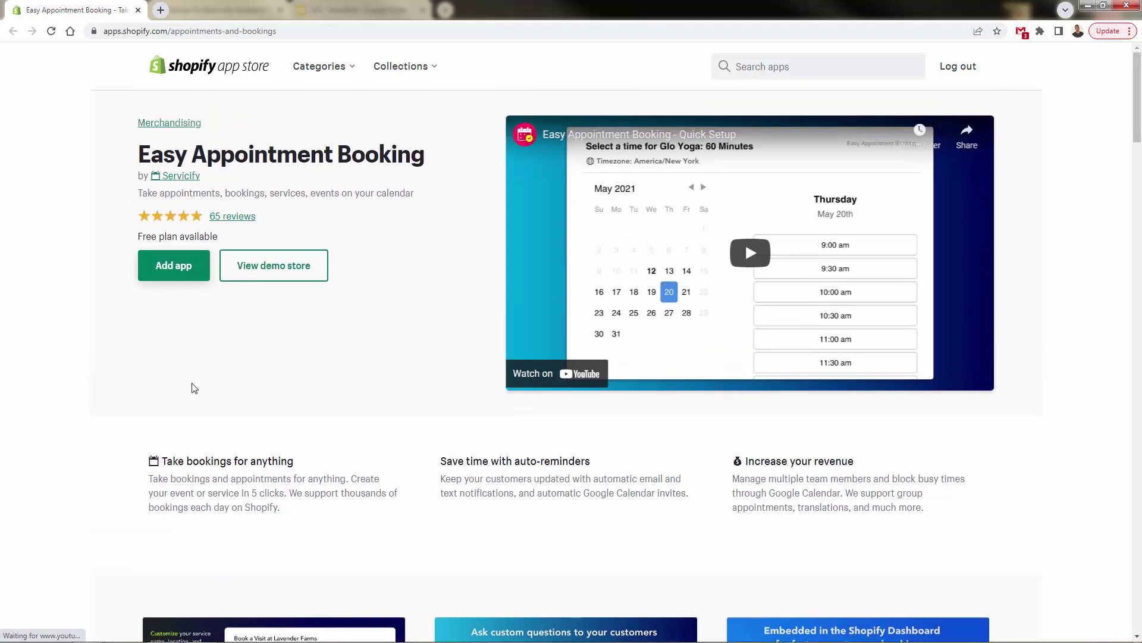